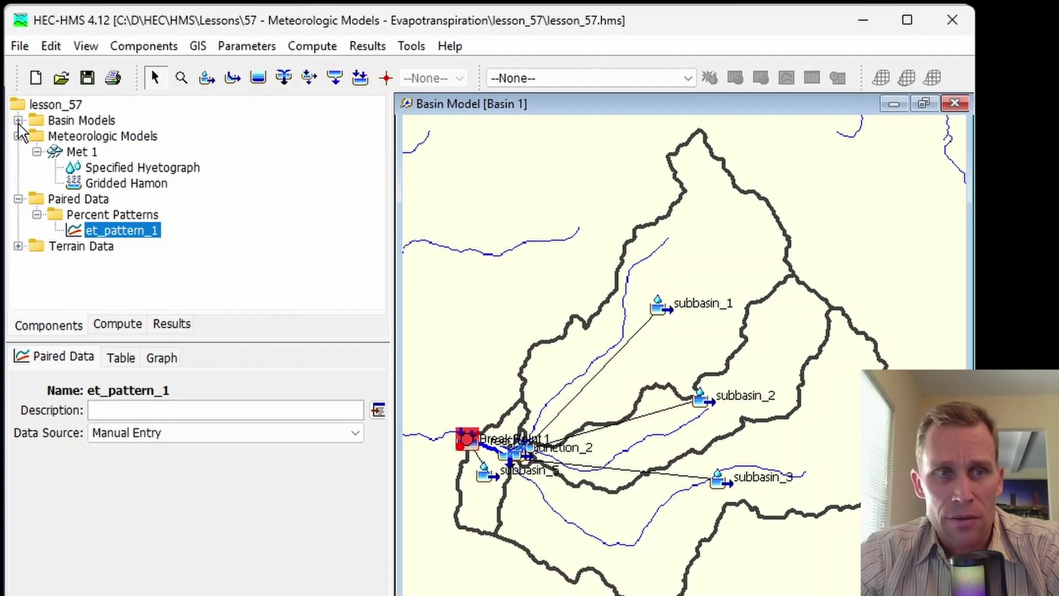
- Expand Basin 1 and Meteorologic Models and open Met 1's Specified Hyetograph and evapotranspiration settings
click(19, 120)
click(51, 138)
double_click(50, 138)
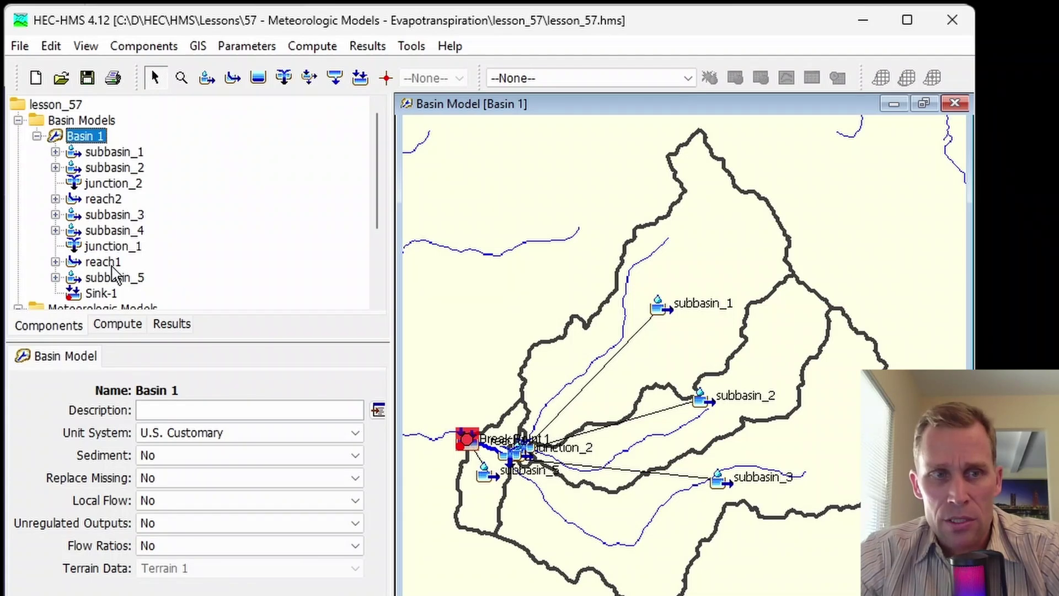
click(108, 307)
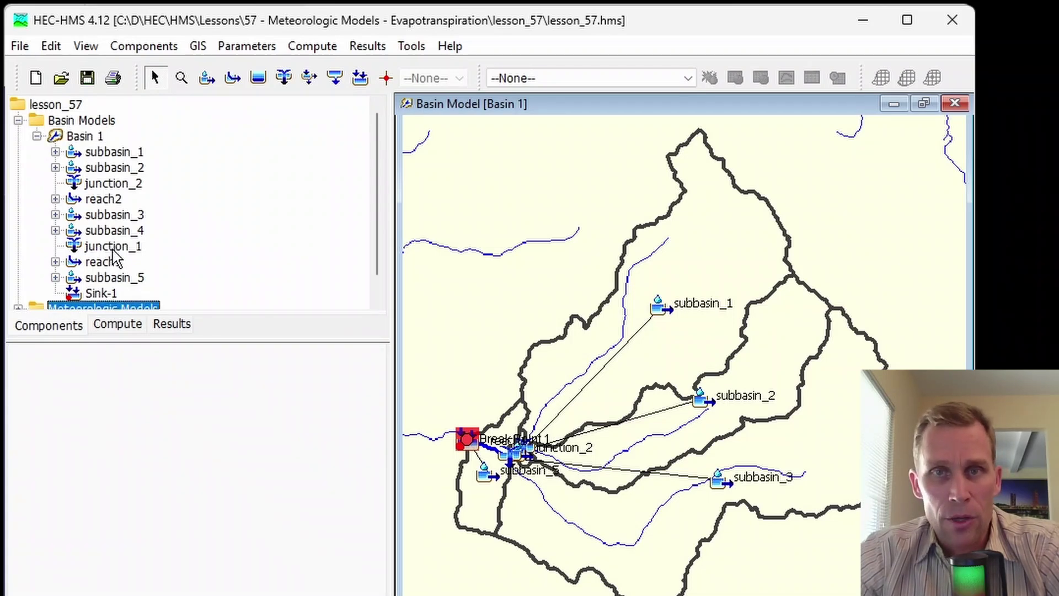
scroll(96, 248, down, 1)
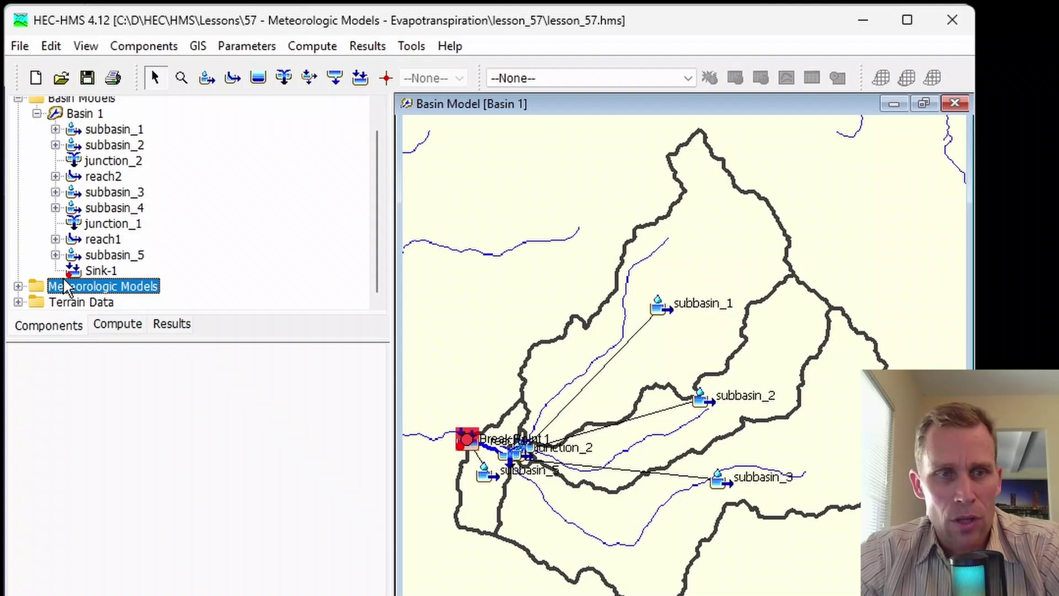
click(18, 286)
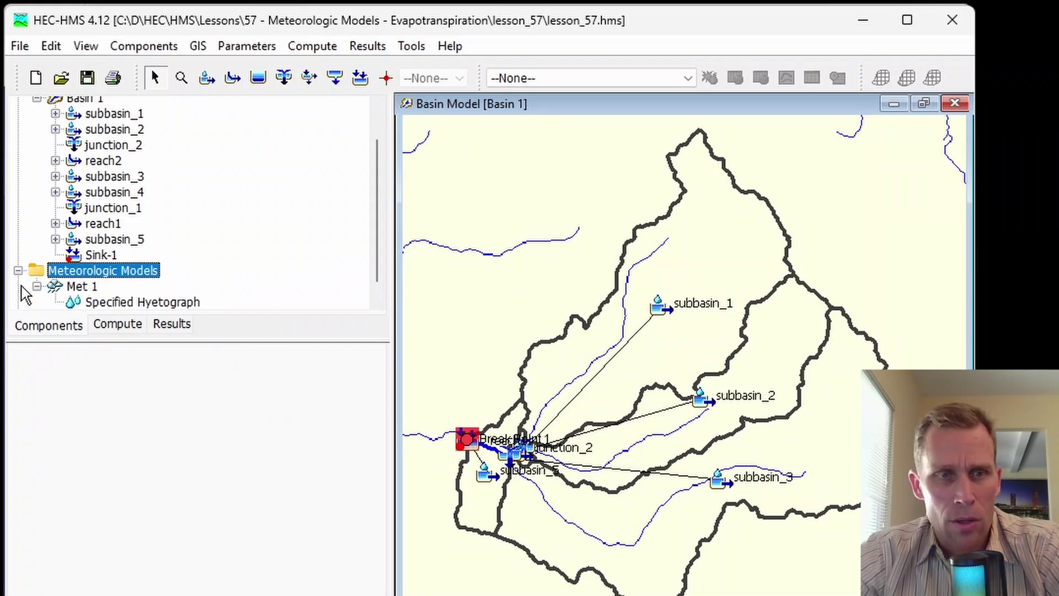
click(83, 287)
scroll(107, 285, down, 1)
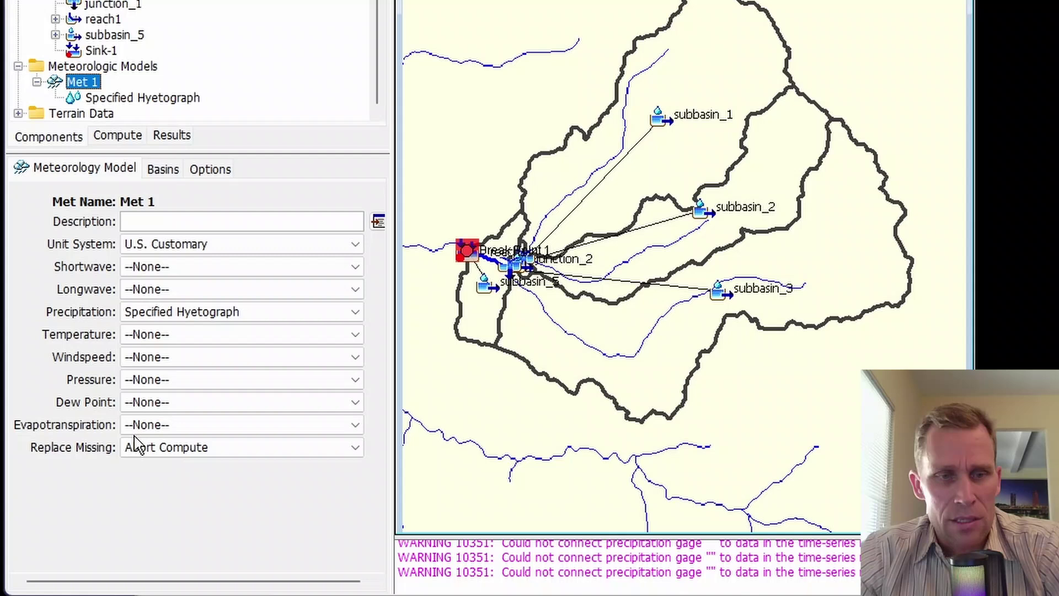
click(172, 426)
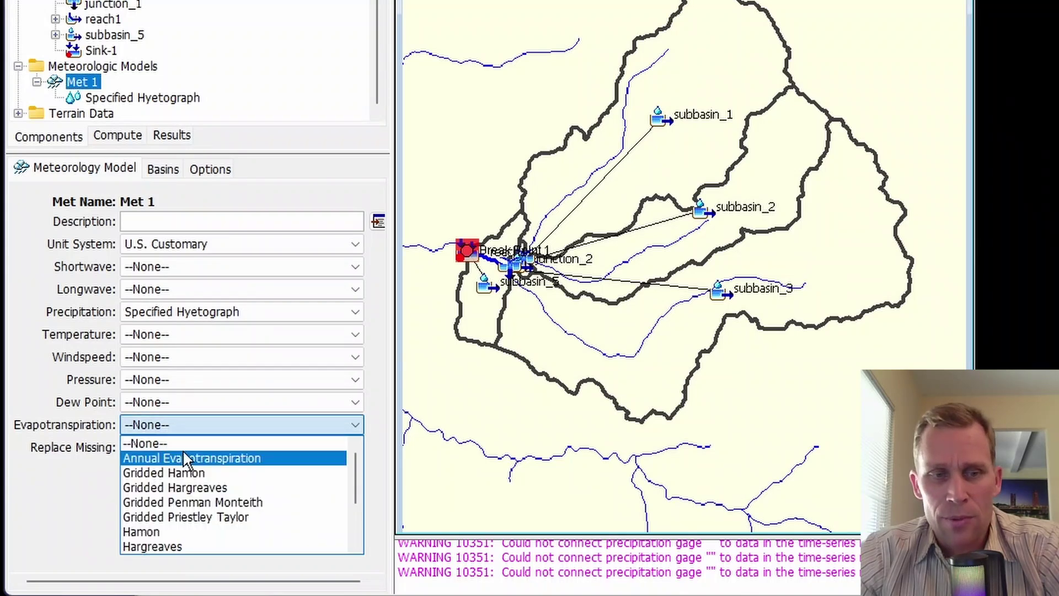
scroll(183, 454, down, 2)
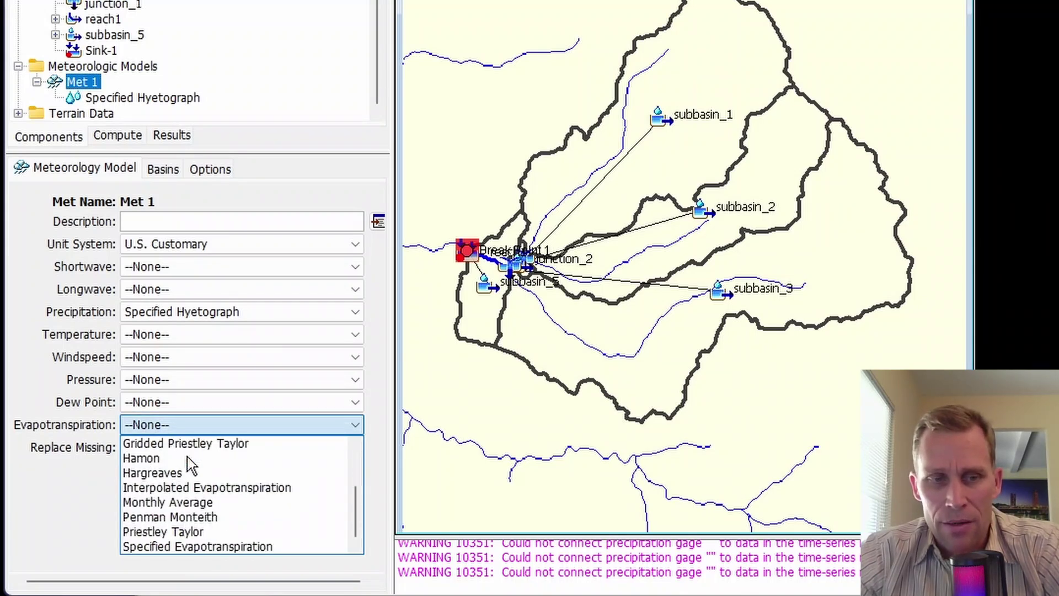
scroll(185, 488, up, 2)
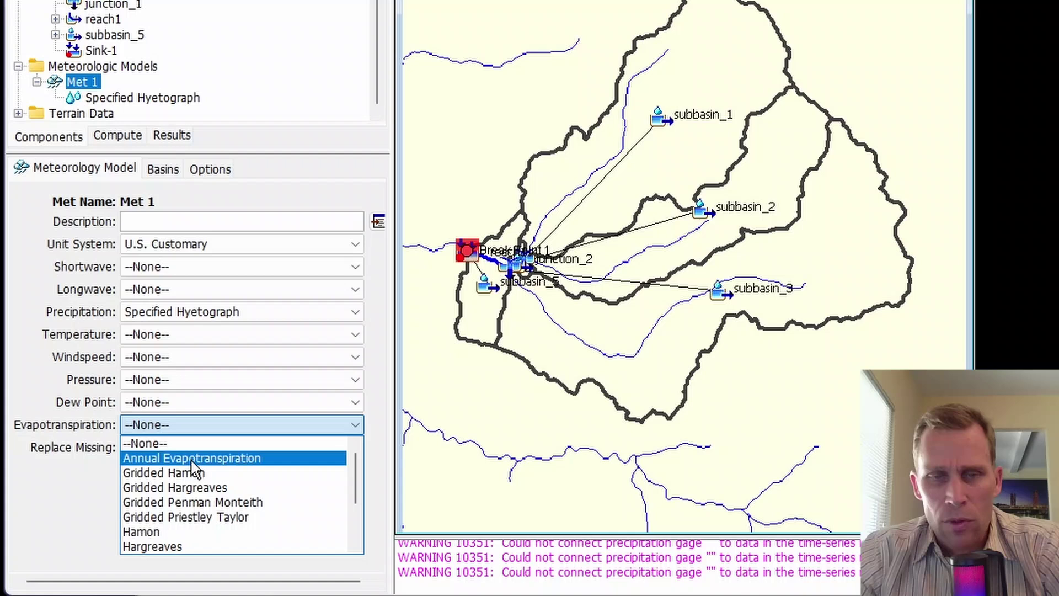
scroll(199, 470, down, 2)
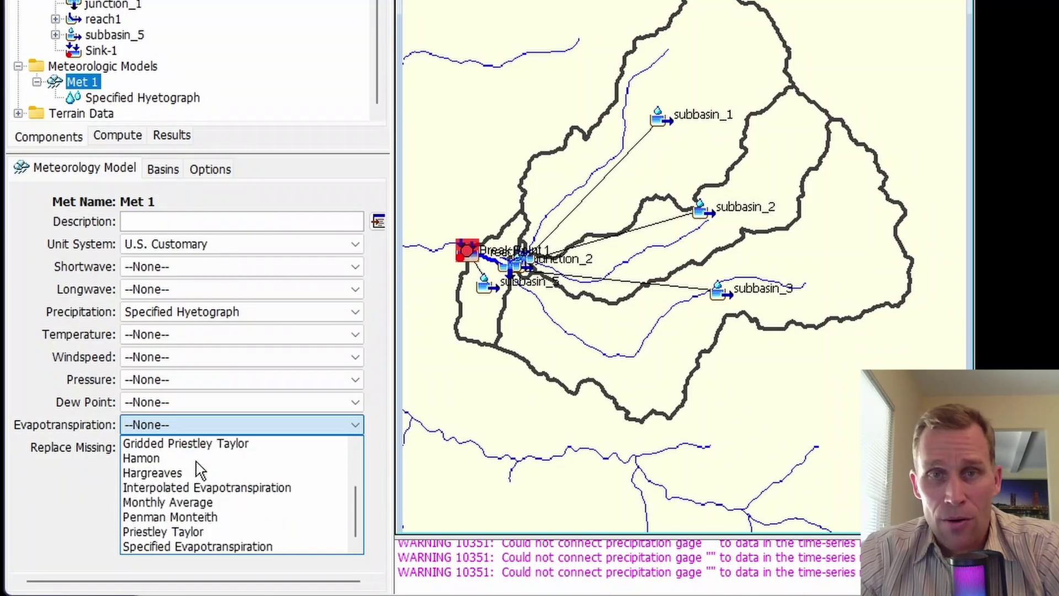
scroll(199, 467, up, 2)
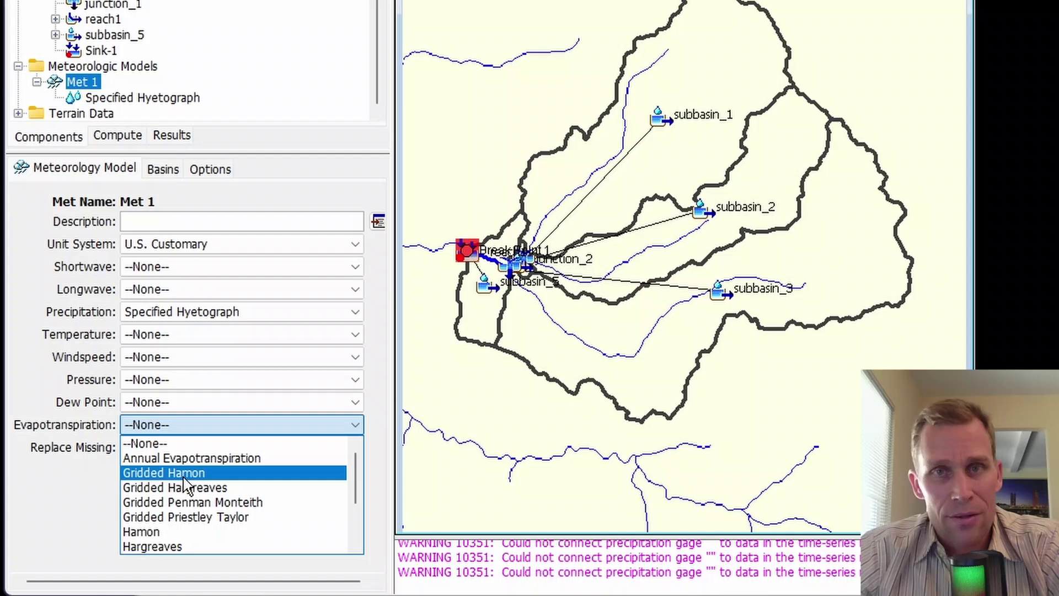
click(118, 359)
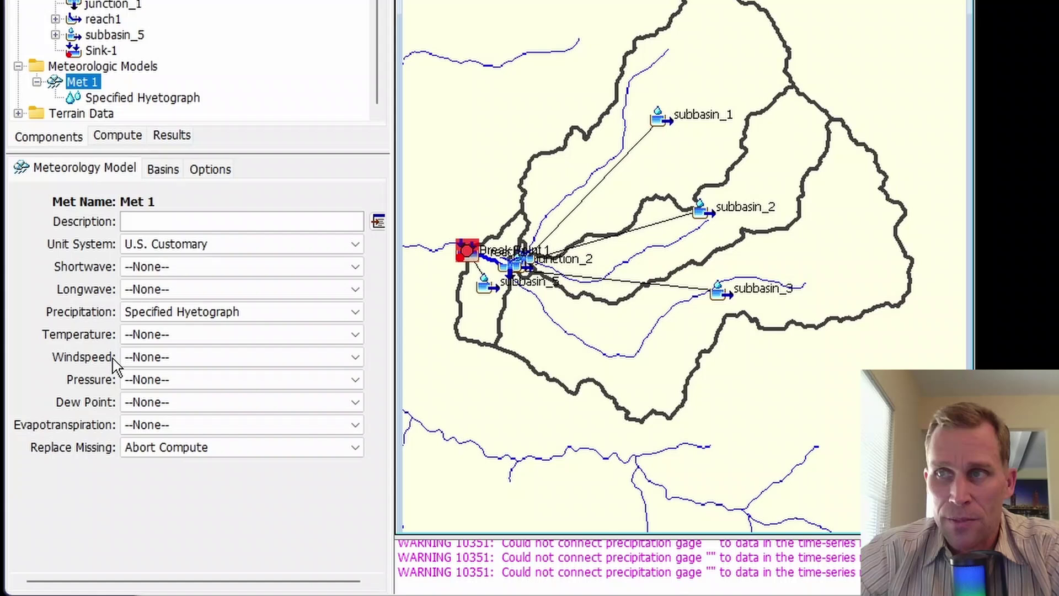
click(152, 425)
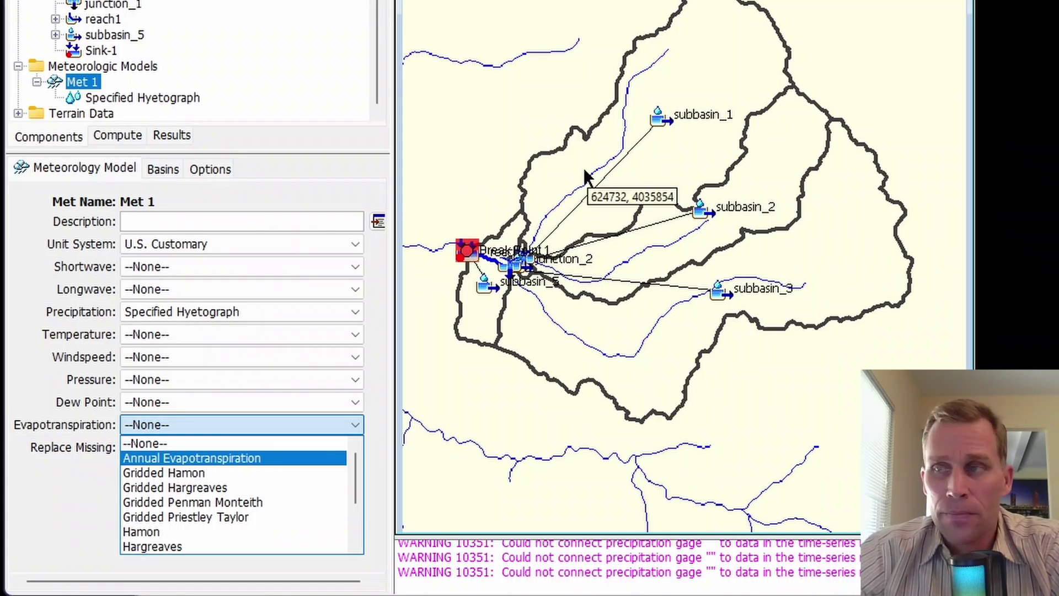
scroll(208, 474, down, 2)
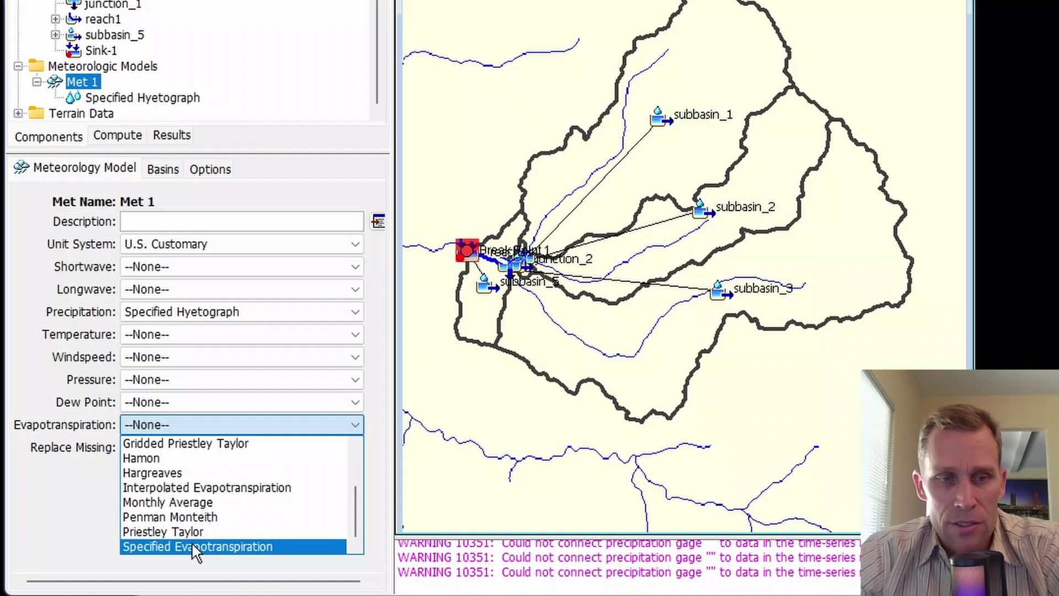
scroll(195, 469, up, 2)
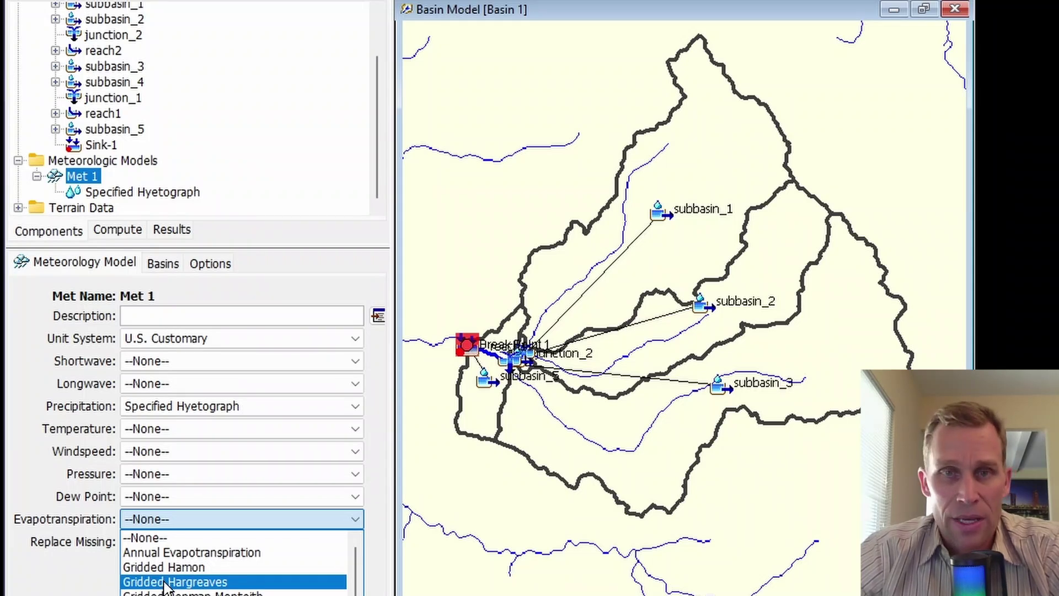
- Select subbasin_1 and browse its Loss Method list, leaving Initial and Constant unchanged
click(651, 238)
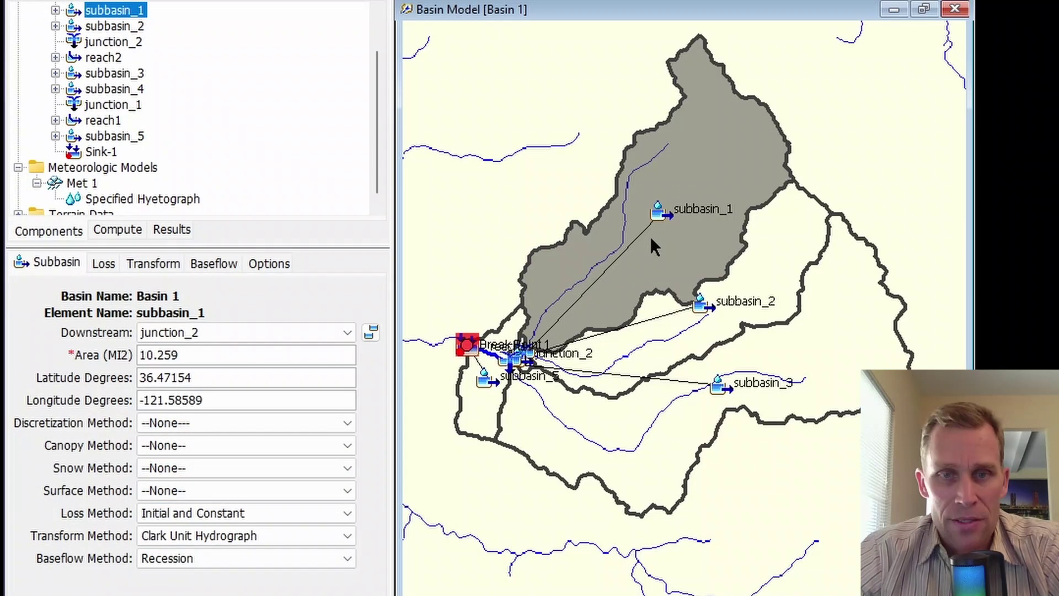
click(172, 513)
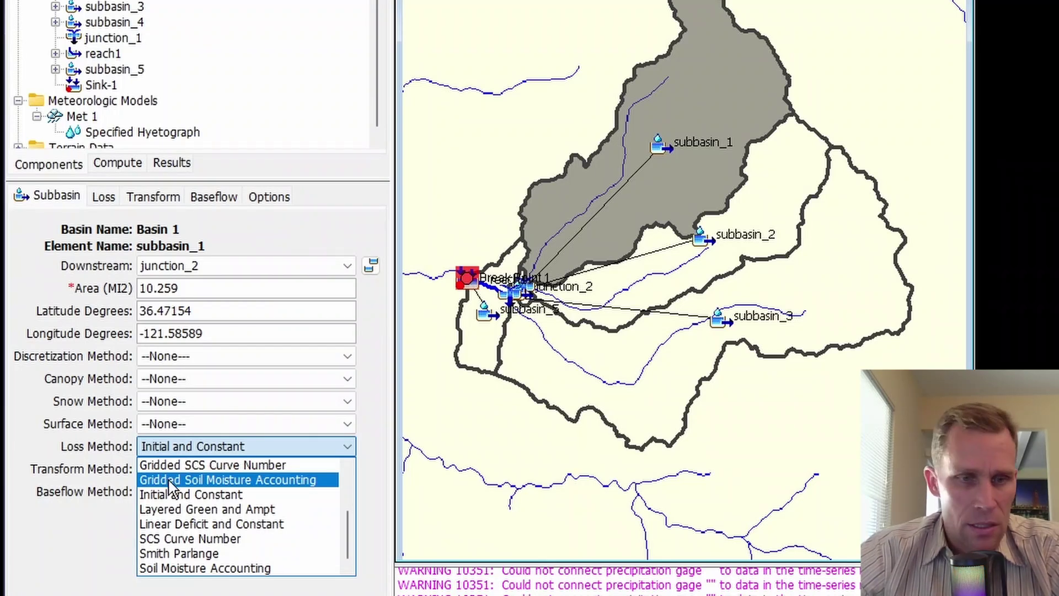
scroll(175, 488, up, 2)
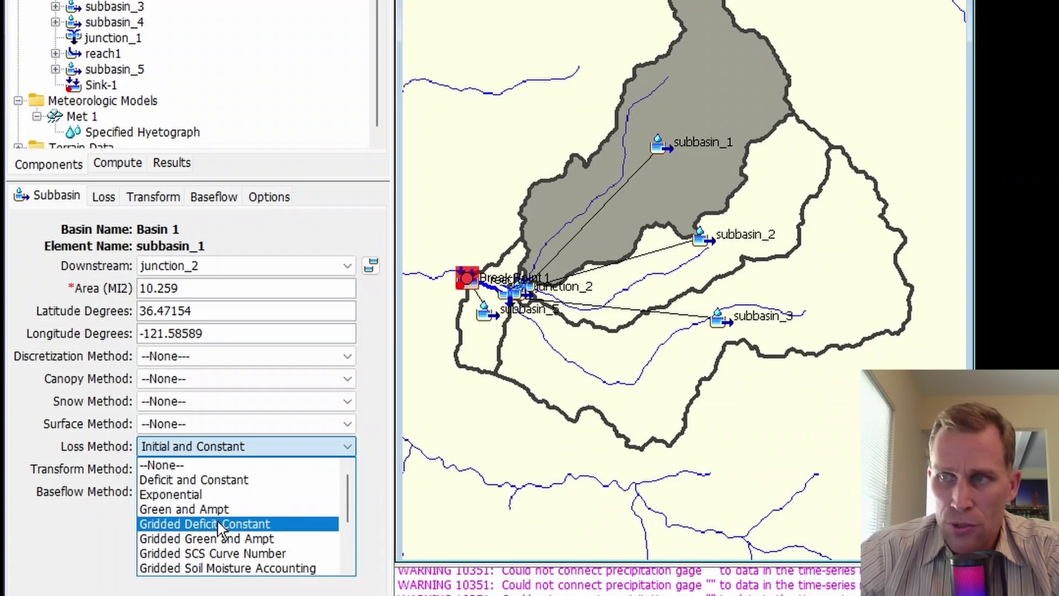
scroll(220, 528, down, 2)
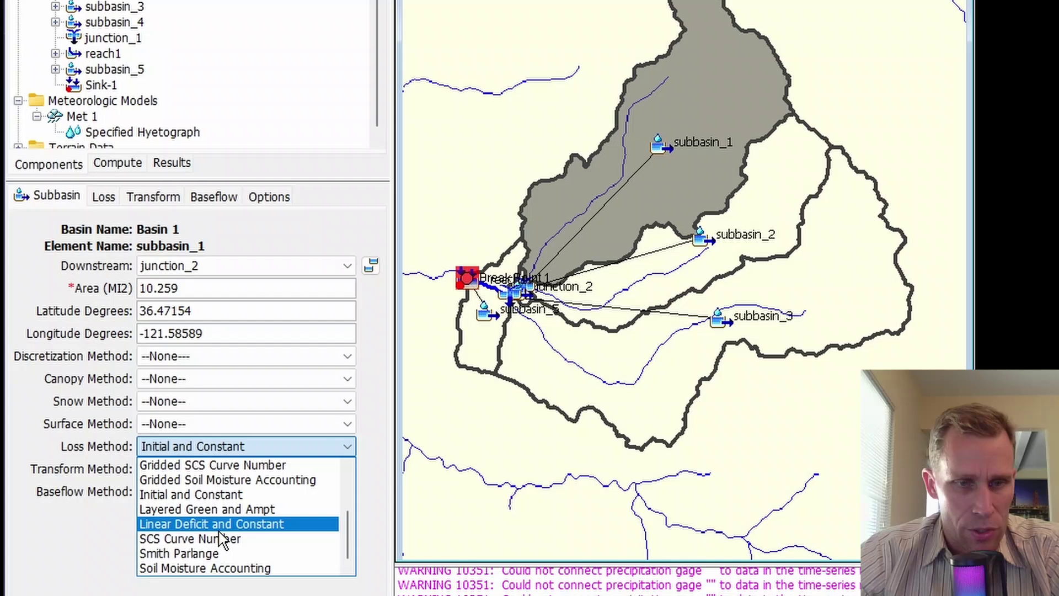
click(177, 71)
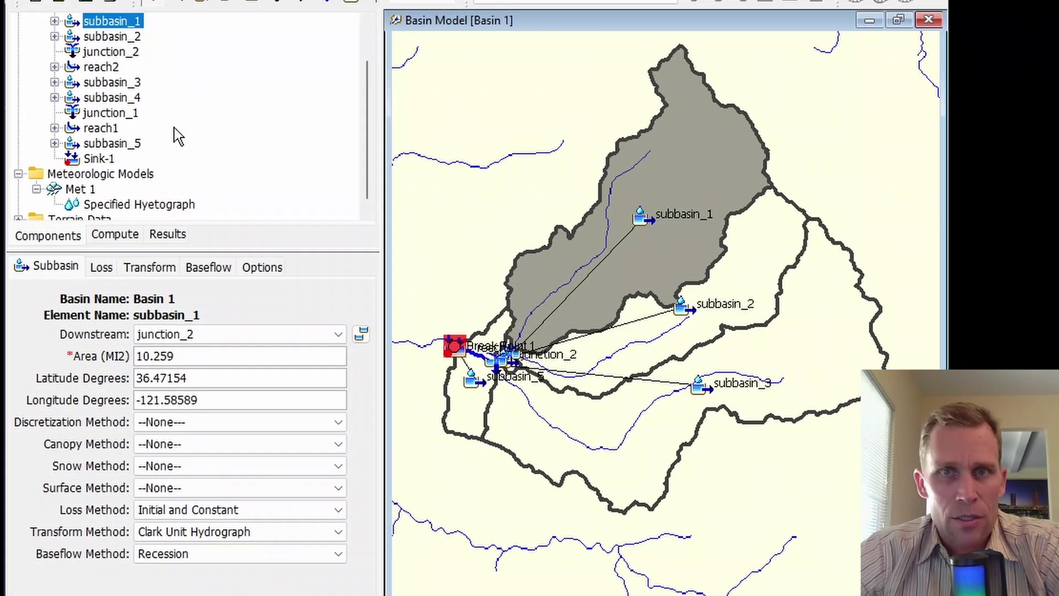
- Switch Met 1's evapotranspiration to Annual Evapotranspiration and open its subbasin_1–5 rate table
scroll(175, 128, up, 1)
scroll(174, 128, down, 1)
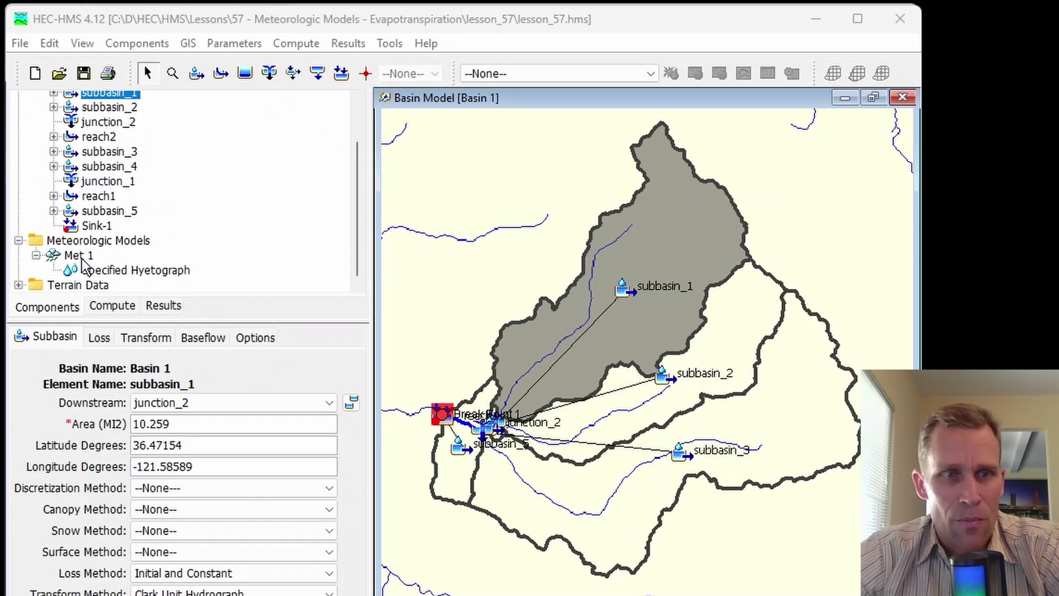
click(80, 256)
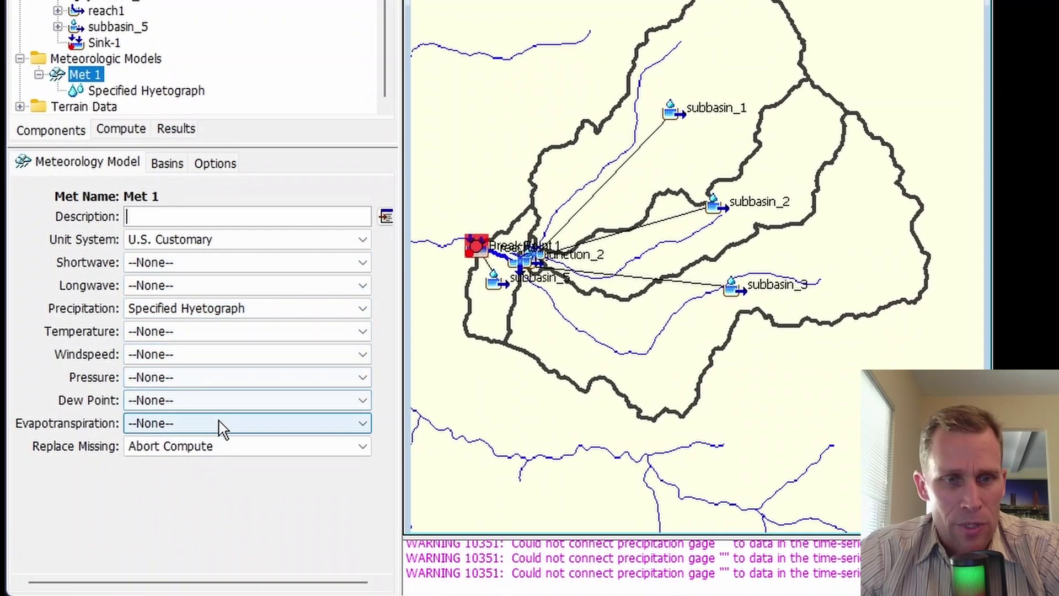
click(204, 577)
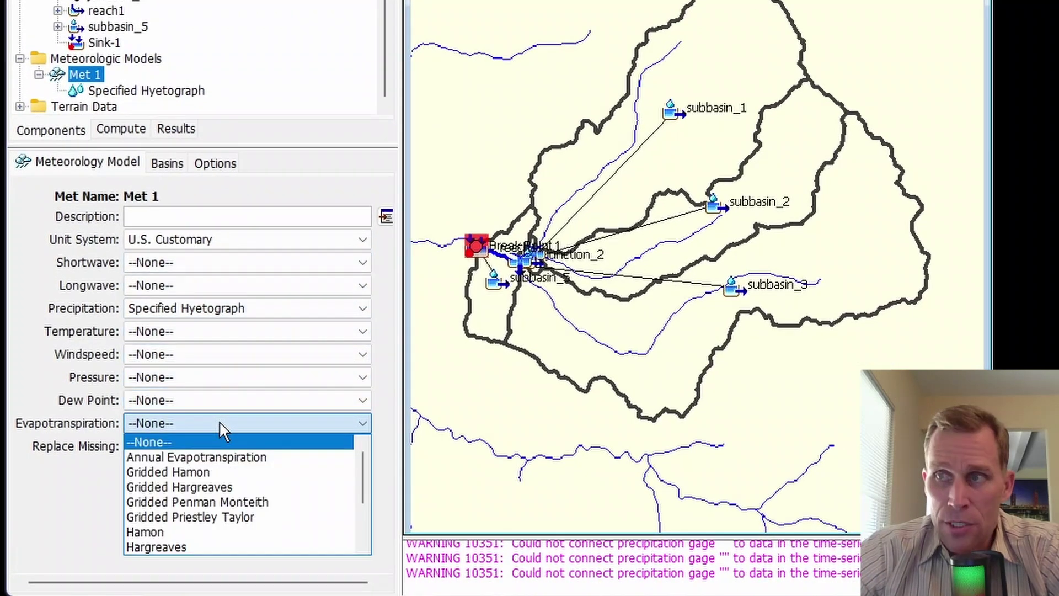
click(224, 459)
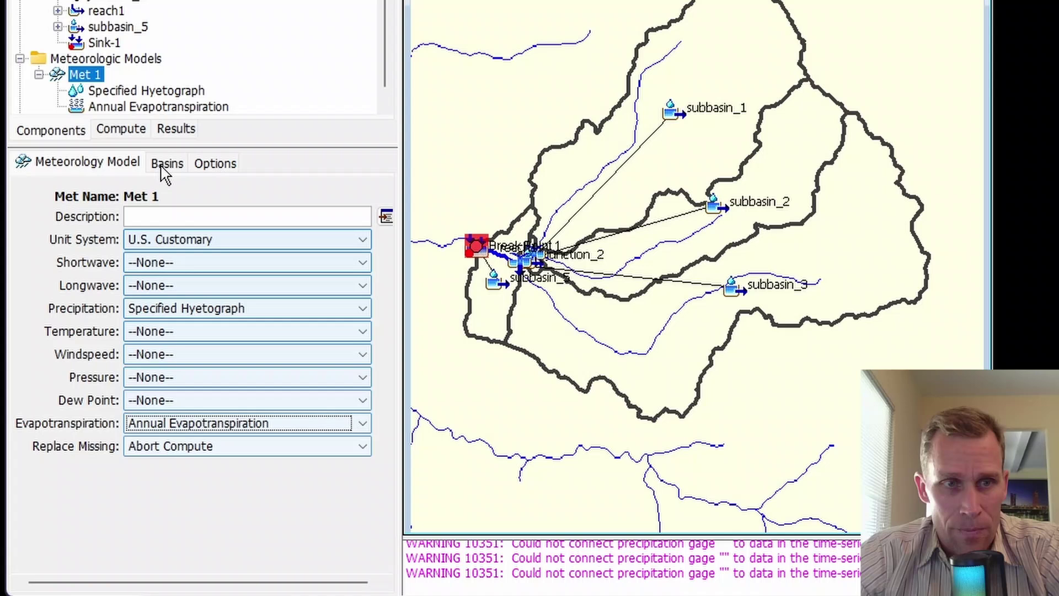
click(38, 47)
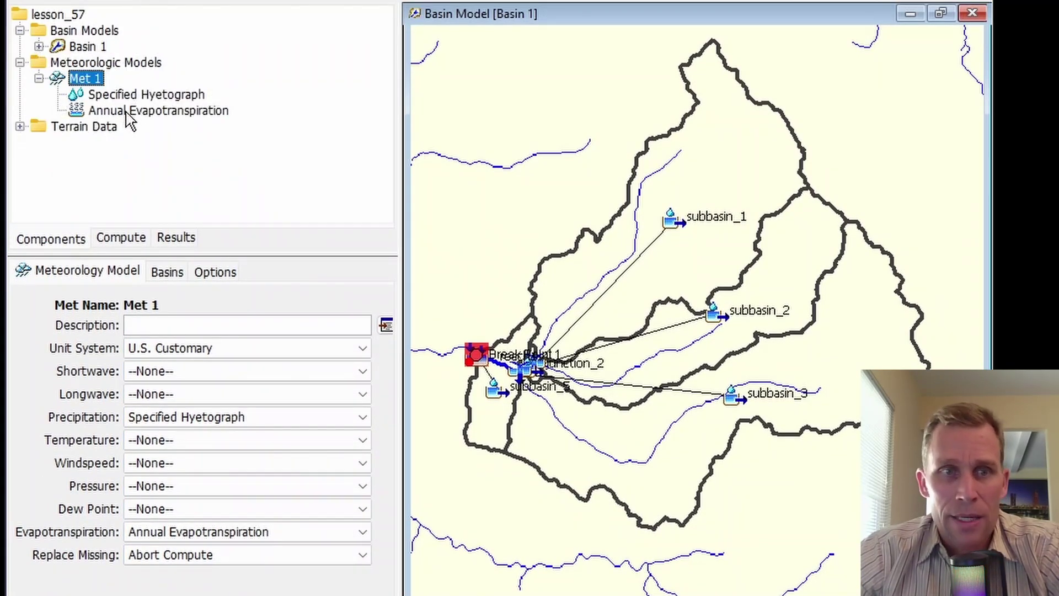
click(144, 111)
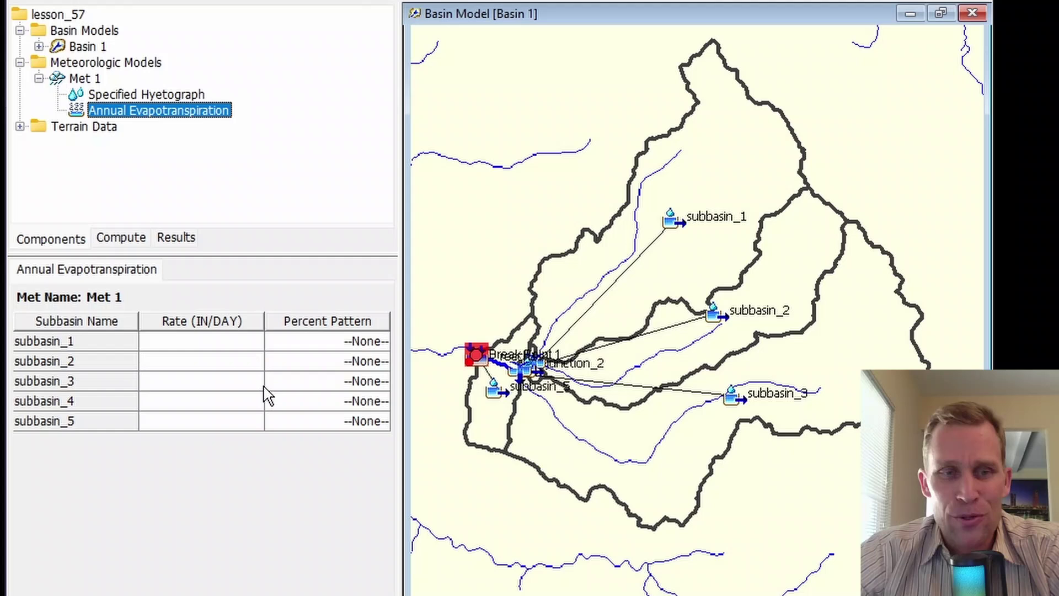
- Enter 0.21 in/day for subbasin_1's annual rate and begin subbasin_2's value
click(192, 345)
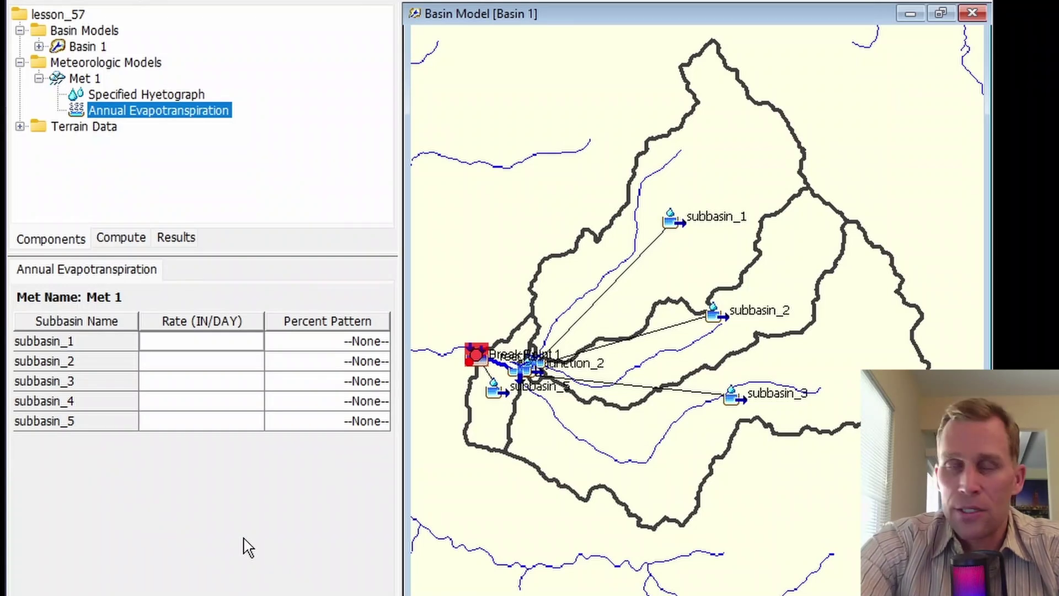
key(Return)
text(0.25)
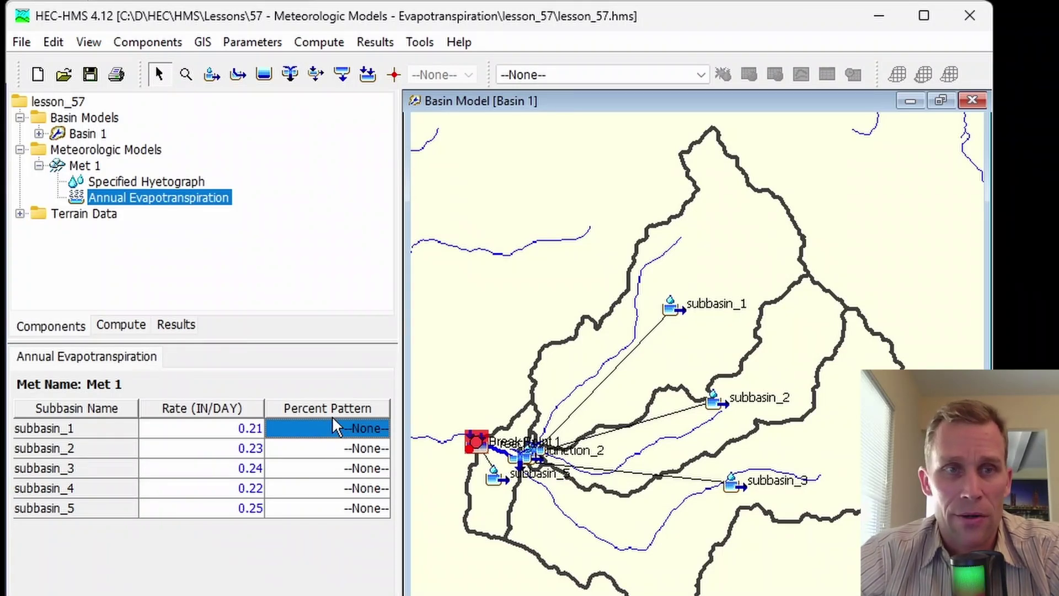
- In the Paired Data Manager, choose Percent Patterns and create et_pattern_1
click(147, 44)
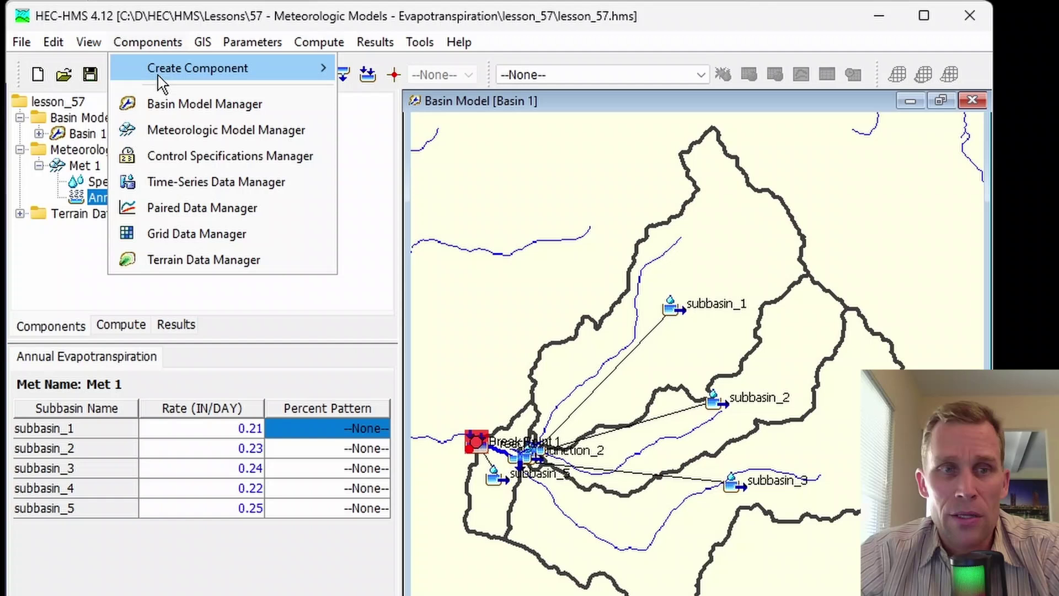
click(191, 208)
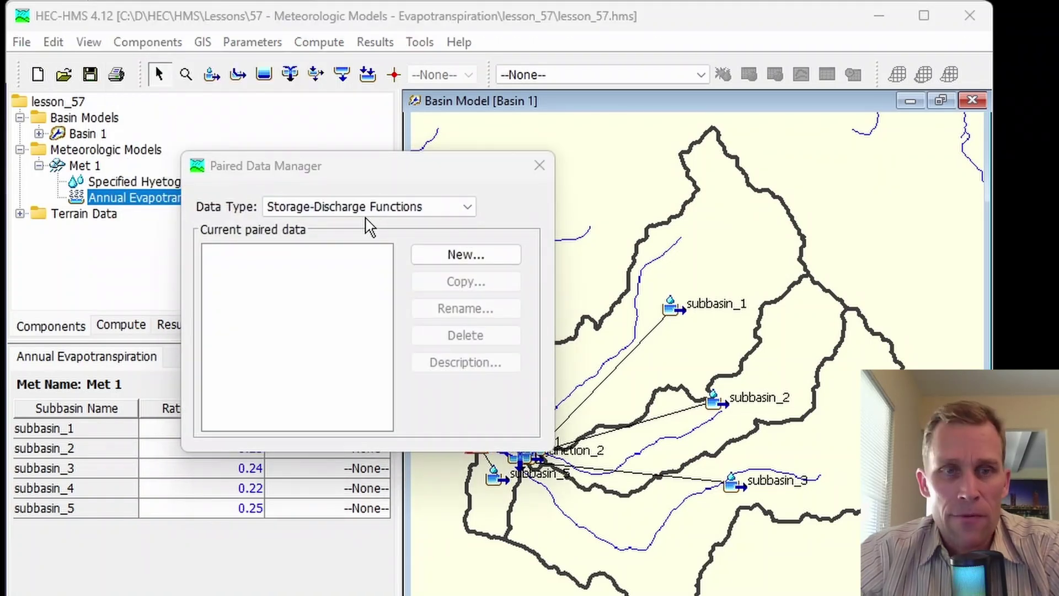
click(355, 211)
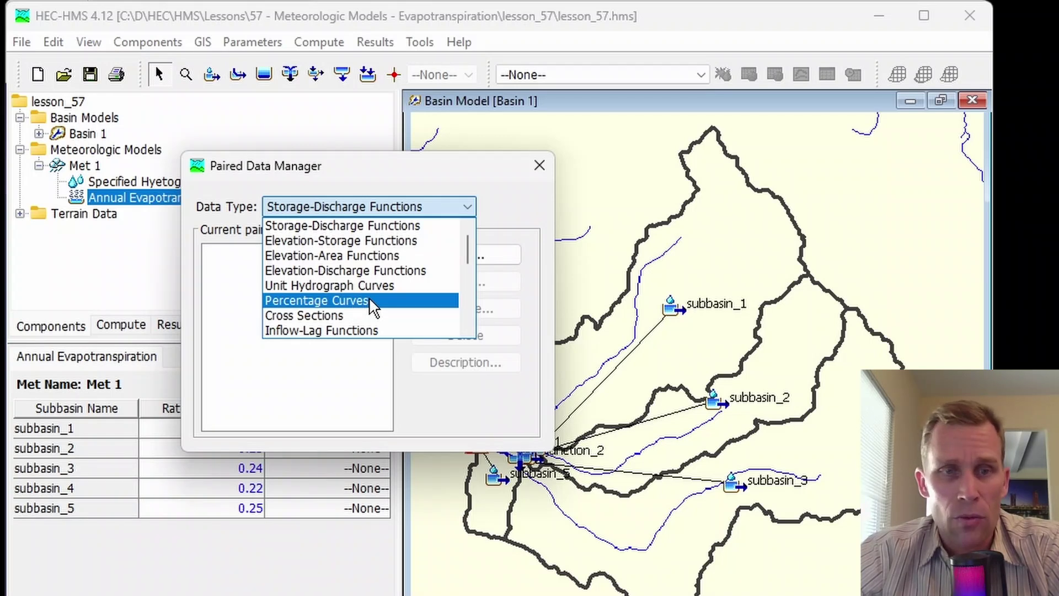
scroll(370, 303, down, 5)
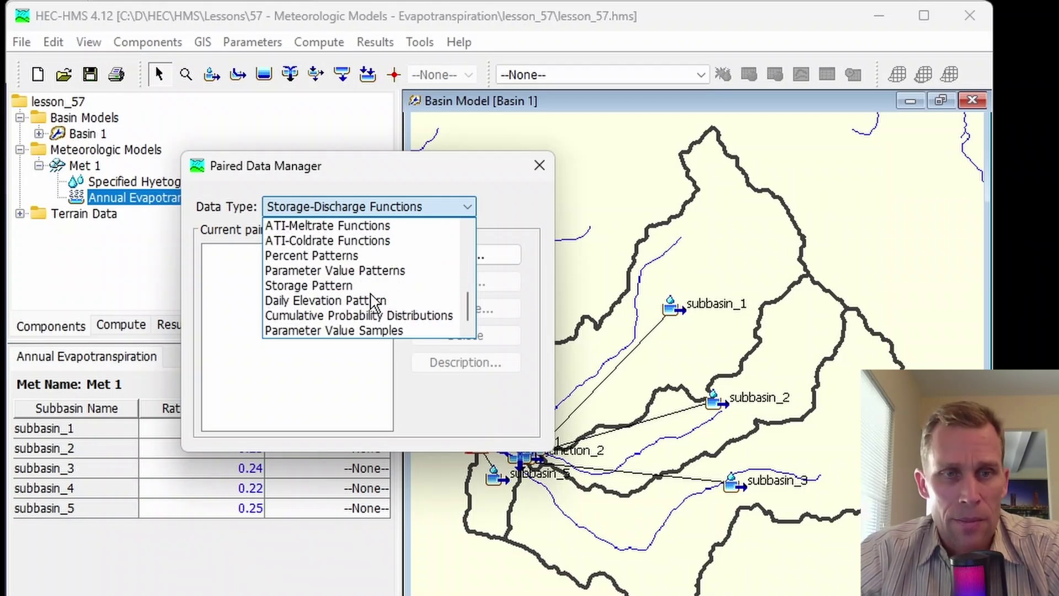
click(340, 254)
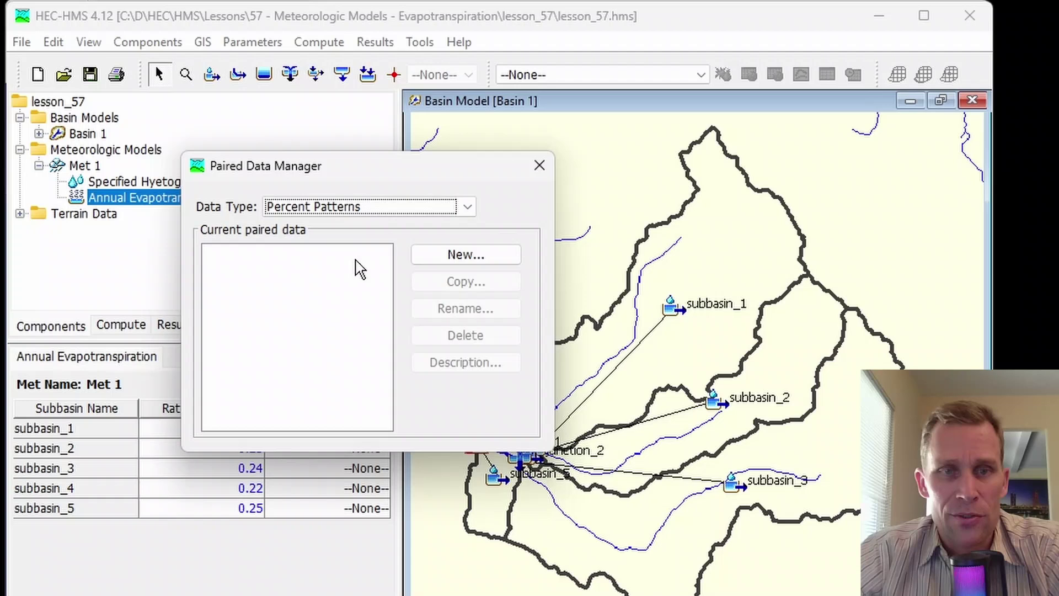
click(451, 256)
drag(318, 276, 66, 281)
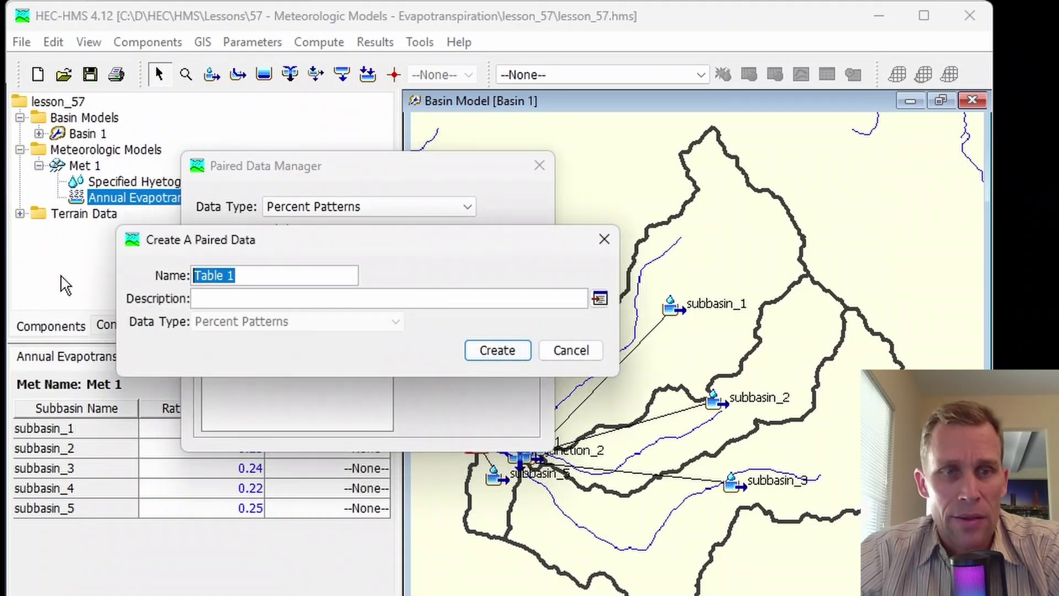
text(et_pattern_1)
click(485, 351)
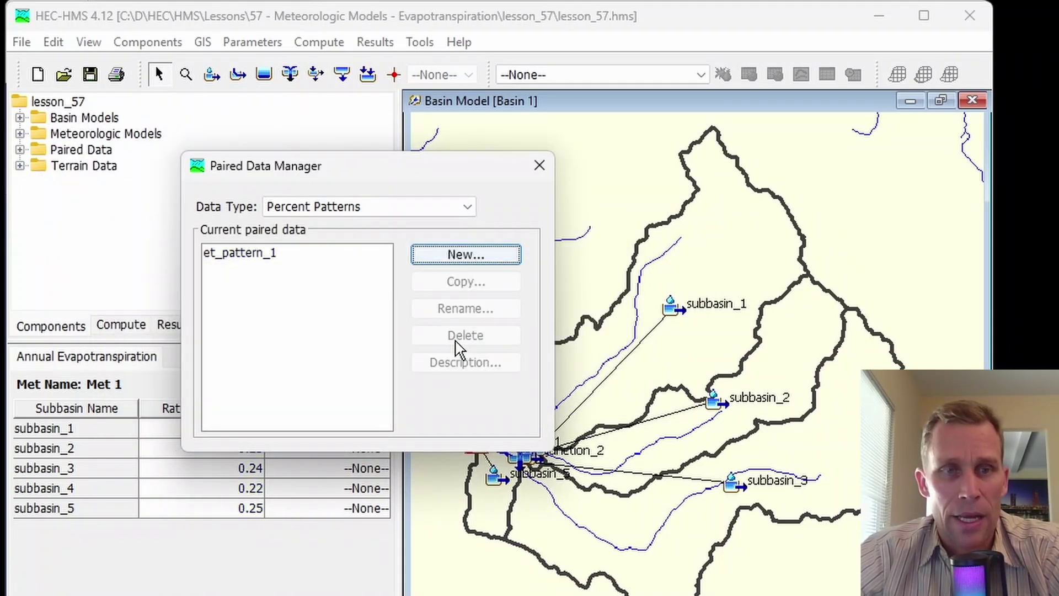
- Create the percent patterns et_pattern_2 and et_pattern_3, then close the manager
click(466, 255)
drag(319, 270, 66, 279)
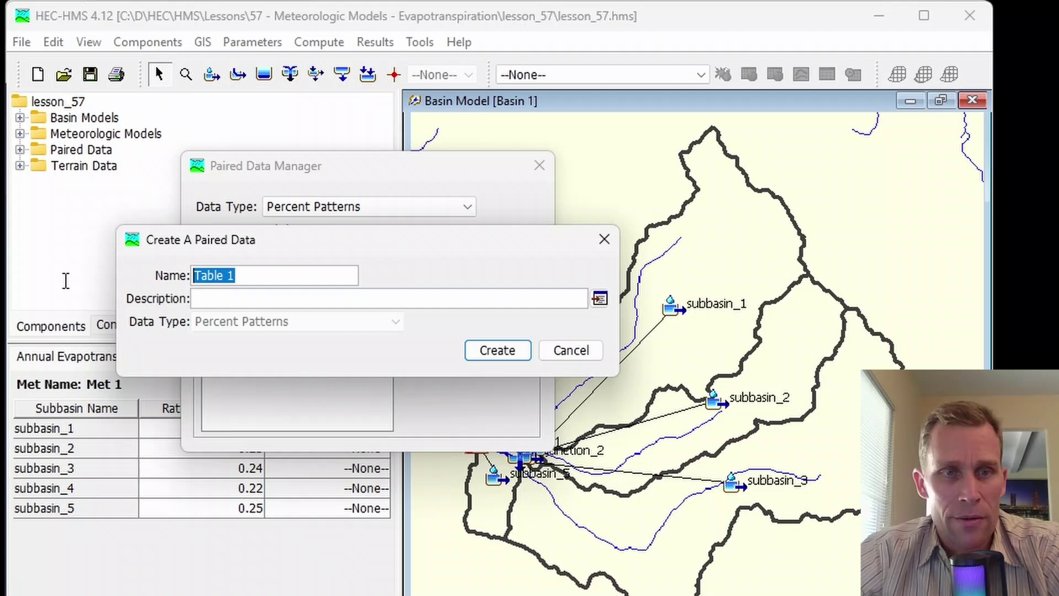
text(et_pattern_2)
click(496, 354)
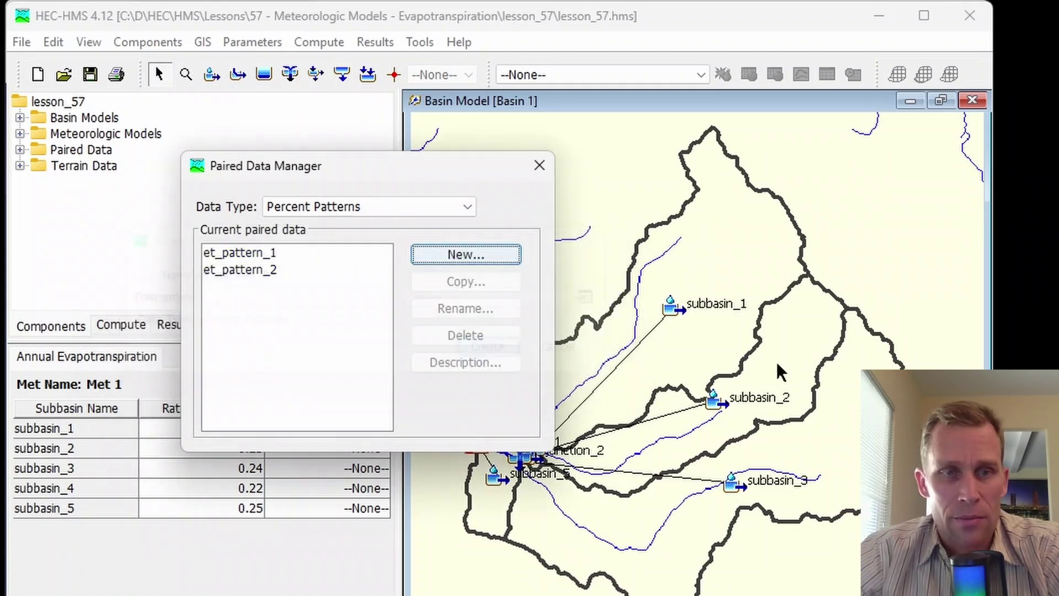
click(491, 264)
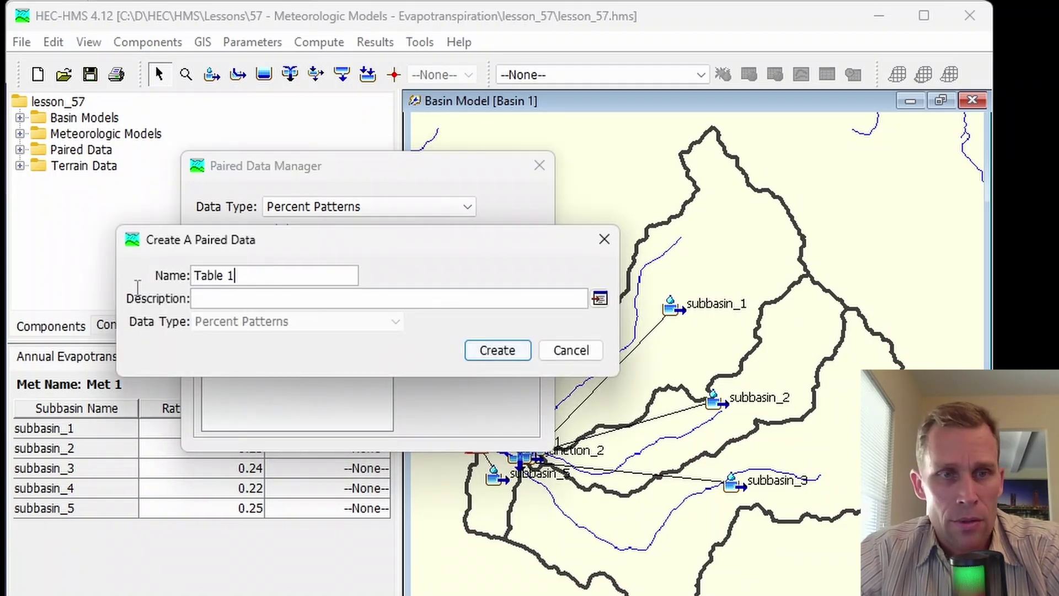
drag(248, 274, 170, 274)
text(et_pattern_3)
click(486, 353)
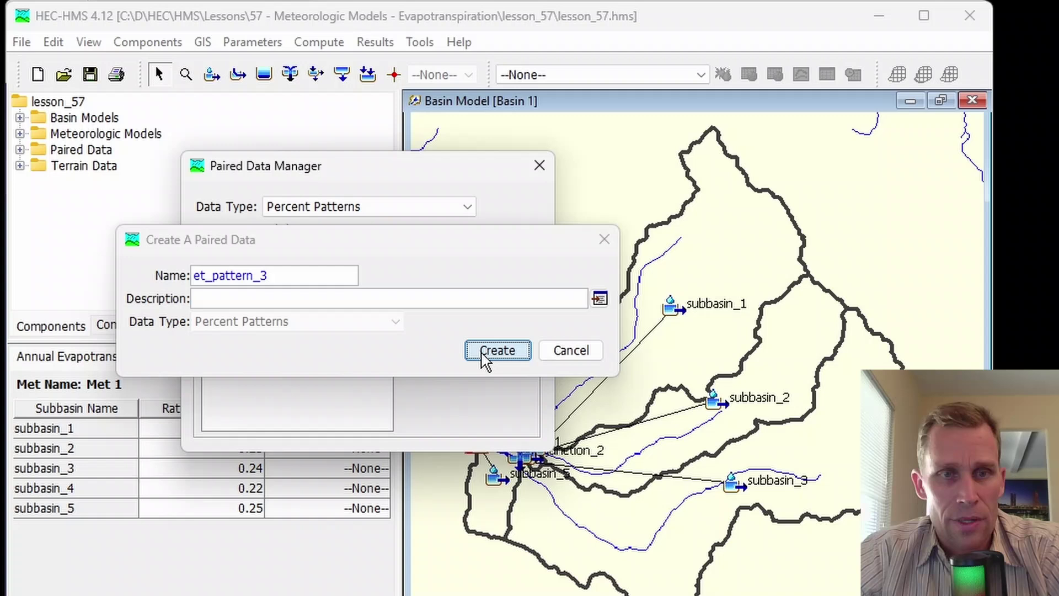
click(539, 165)
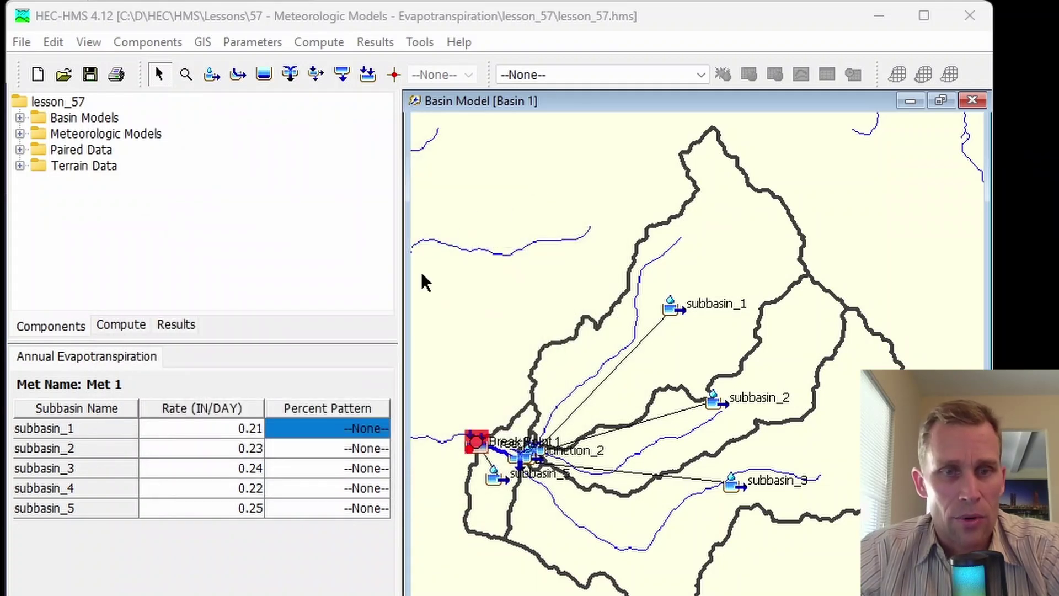
- Assign et_pattern_1, et_pattern_2 and et_pattern_3 to subbasin_1, subbasin_2 and subbasin_3
click(329, 429)
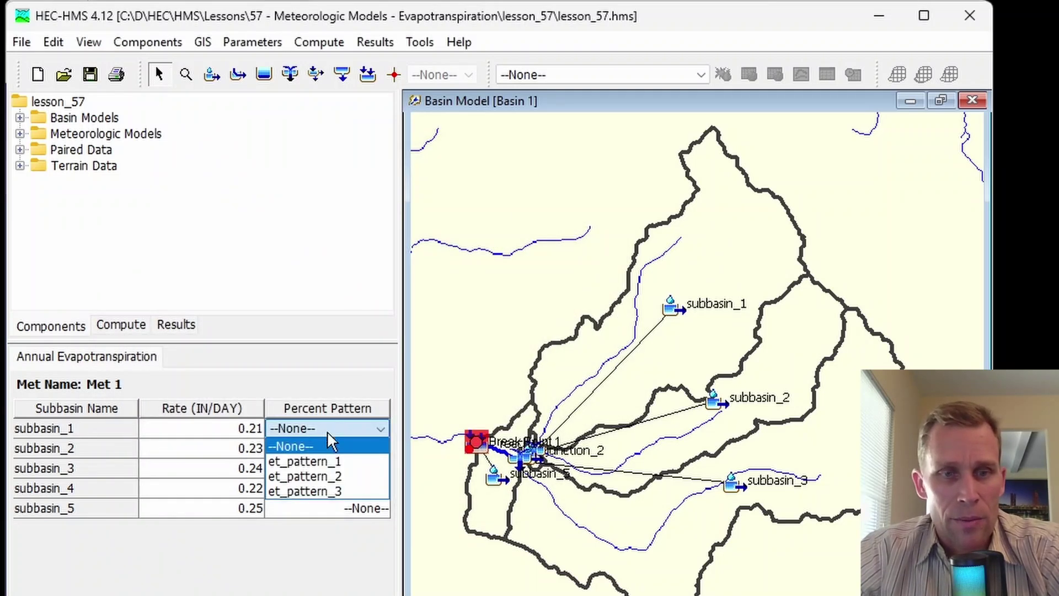
click(331, 462)
click(343, 449)
click(348, 495)
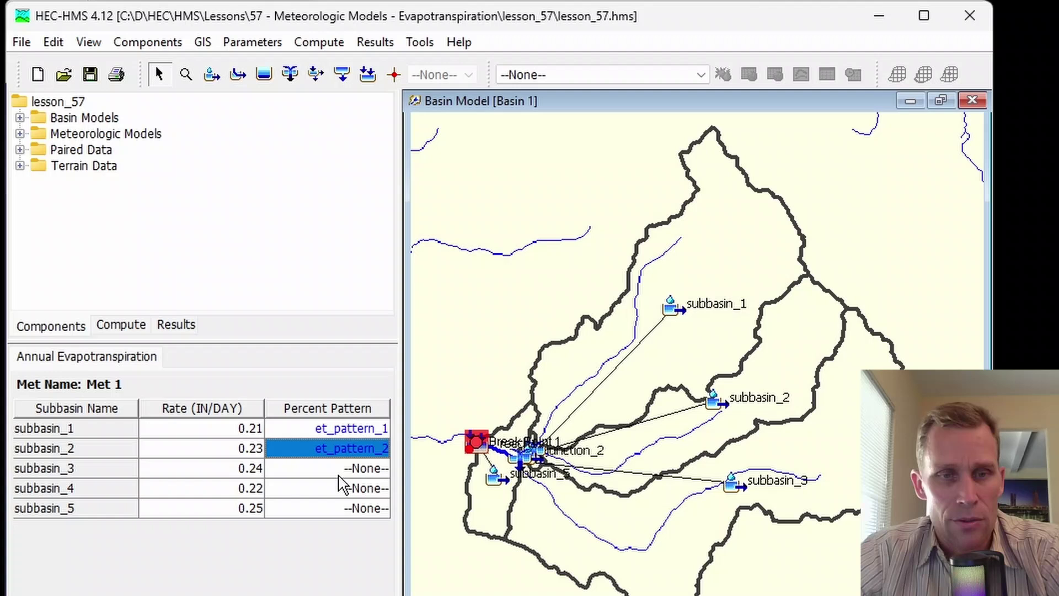
click(339, 476)
click(331, 528)
shift+click(321, 490)
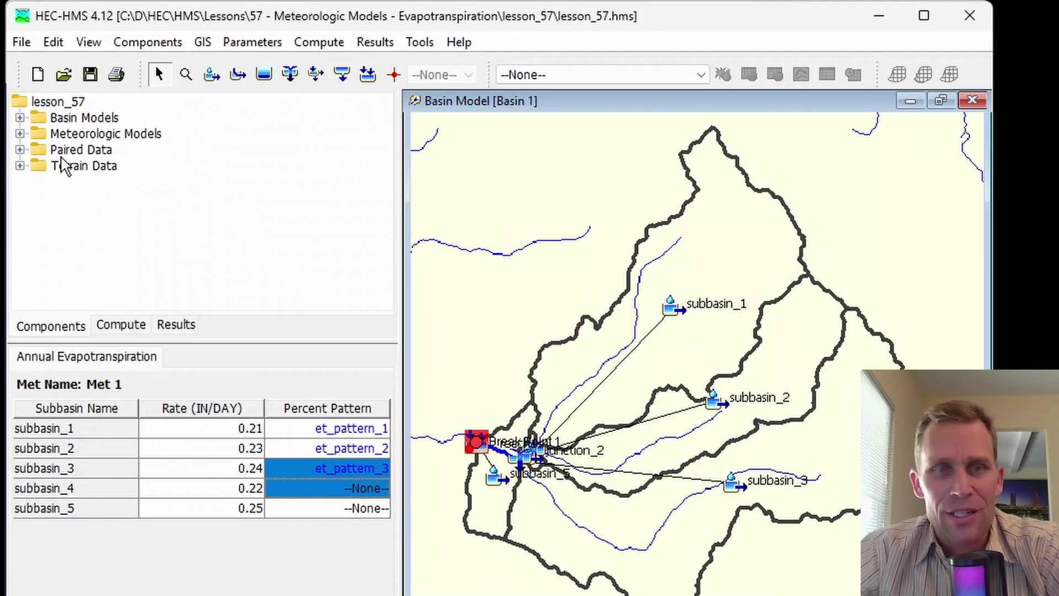
click(21, 151)
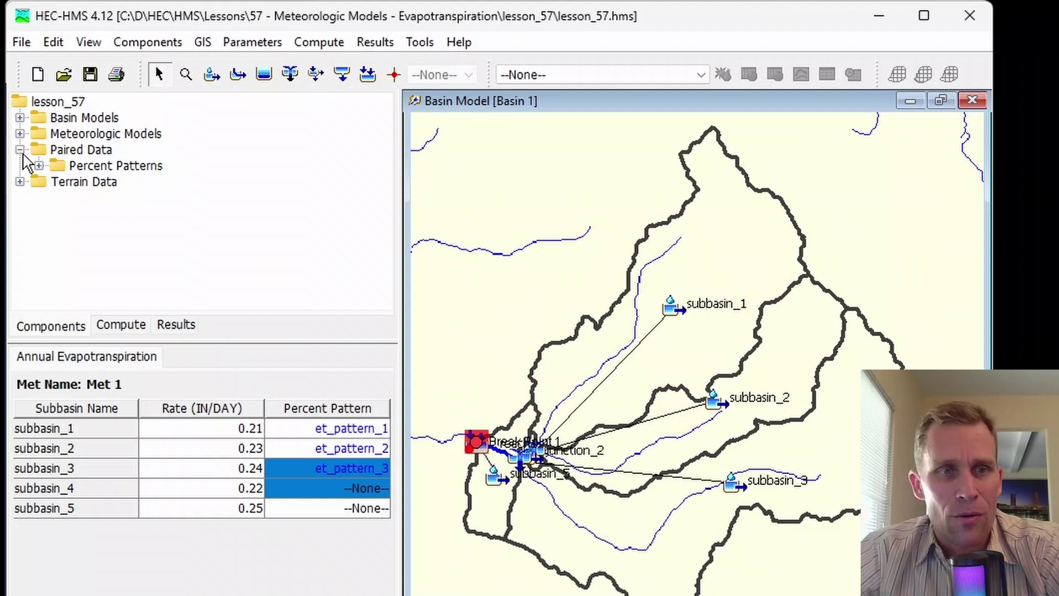
- Open et_pattern_2's table and paste in the twelve monthly percentages
click(39, 165)
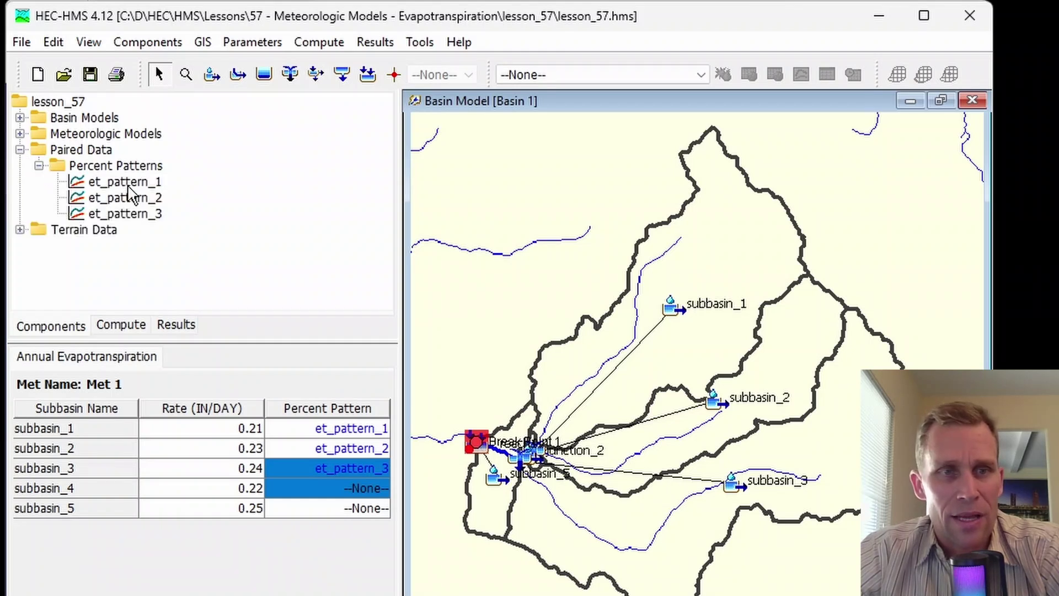
click(61, 167)
click(133, 202)
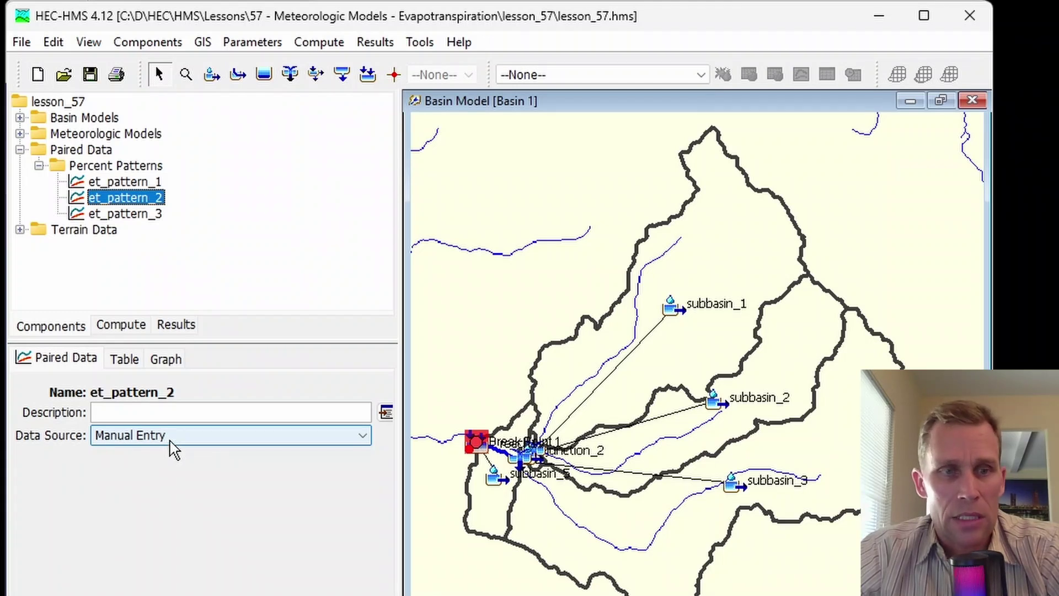
click(127, 359)
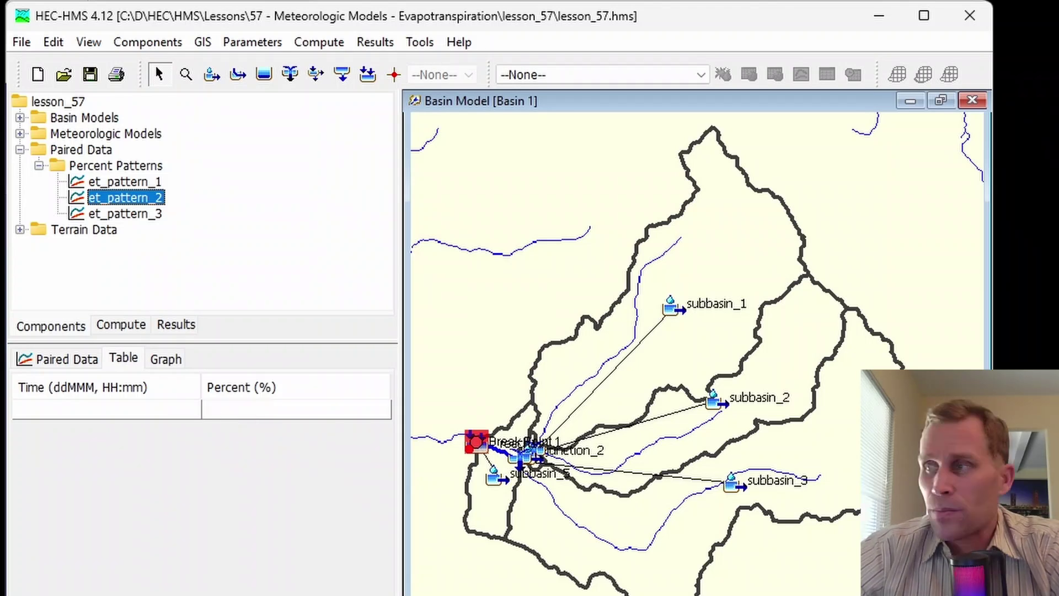
text(01Jan, 00:00	48 01Feb, 00:00	52 01Mar, 00:00	63 01Apr, 00:00	75 01May, 00:00	85 01Jun, 00:00	94 01Jul, 00:00	100 01Aug, 00:00	92 01Sep, 00:00	78 01Oct, 00:00	68 01Nov, 00:00	60 01Dec, 00:00	54)
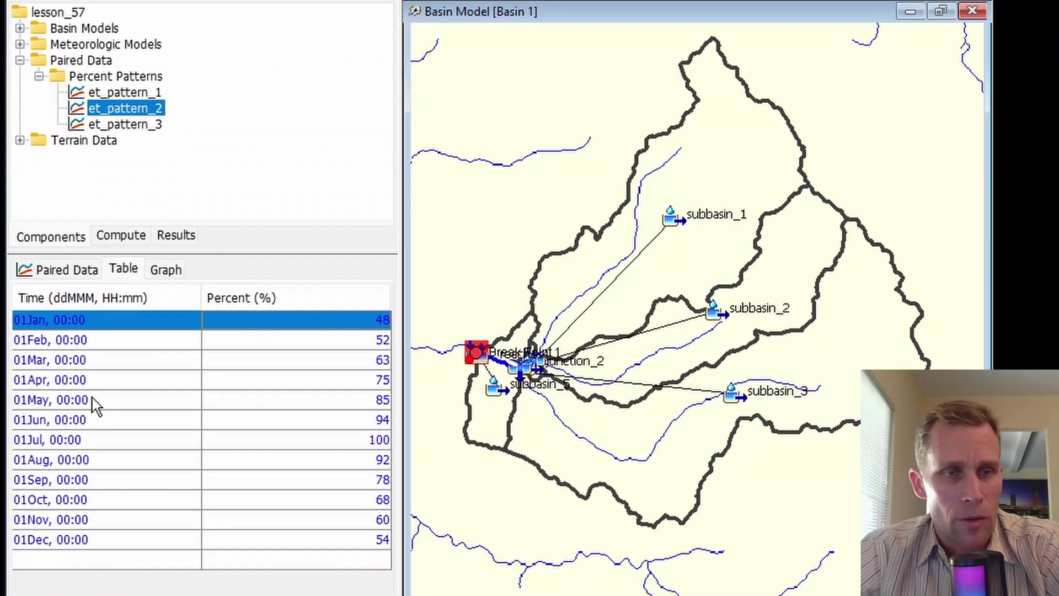
- Check et_pattern_2's values (48 in January, 100 peak in July) and view its graph
click(98, 360)
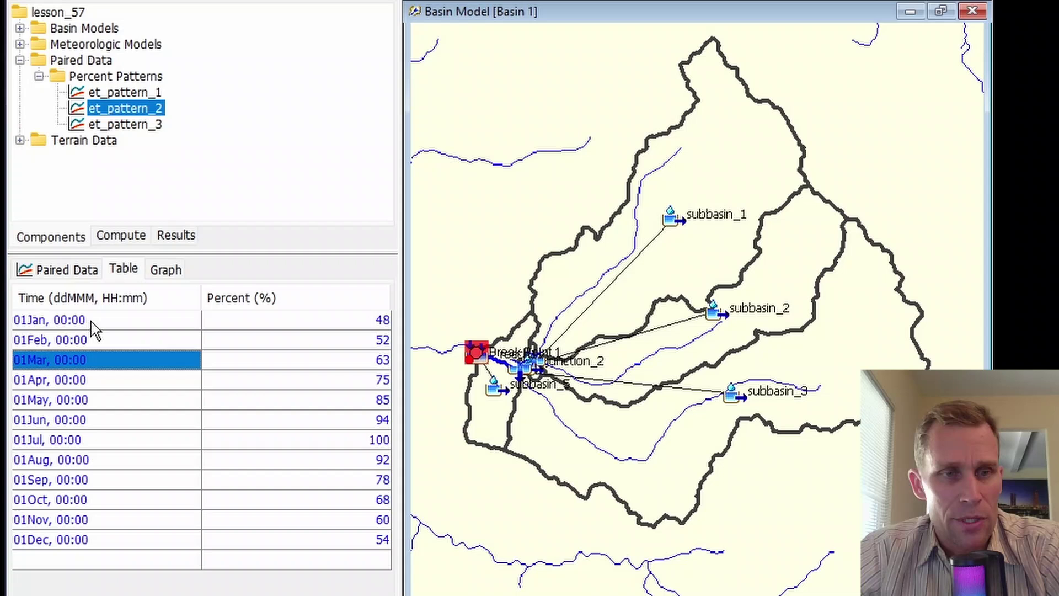
click(57, 322)
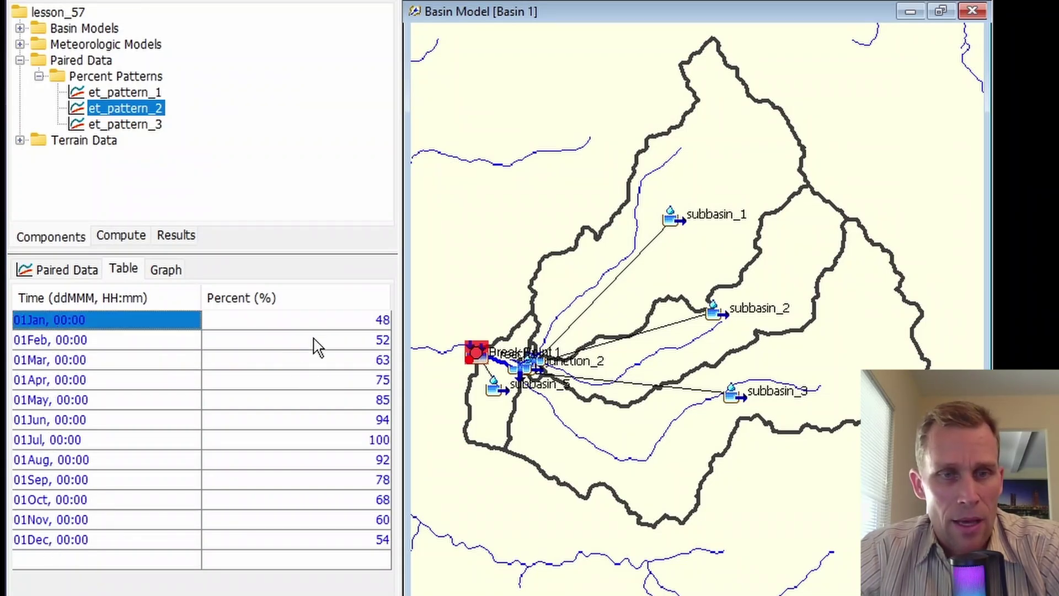
click(327, 321)
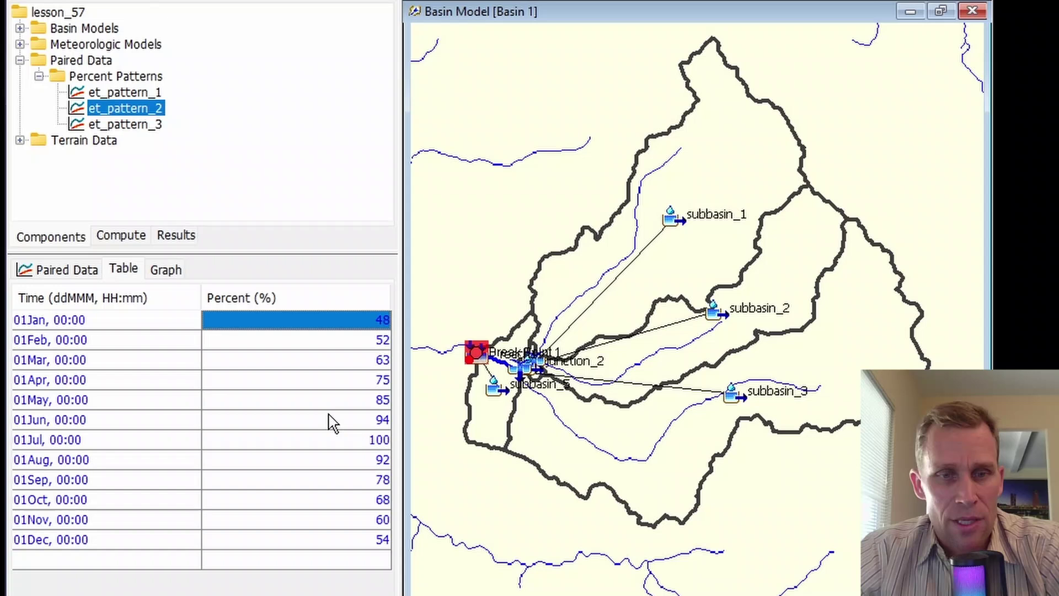
click(333, 444)
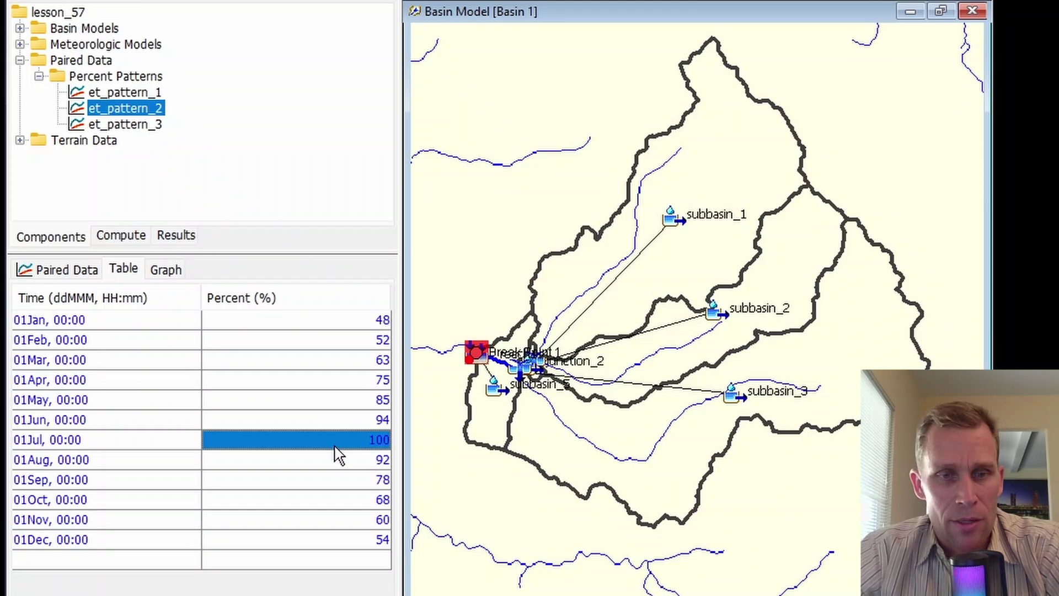
click(167, 272)
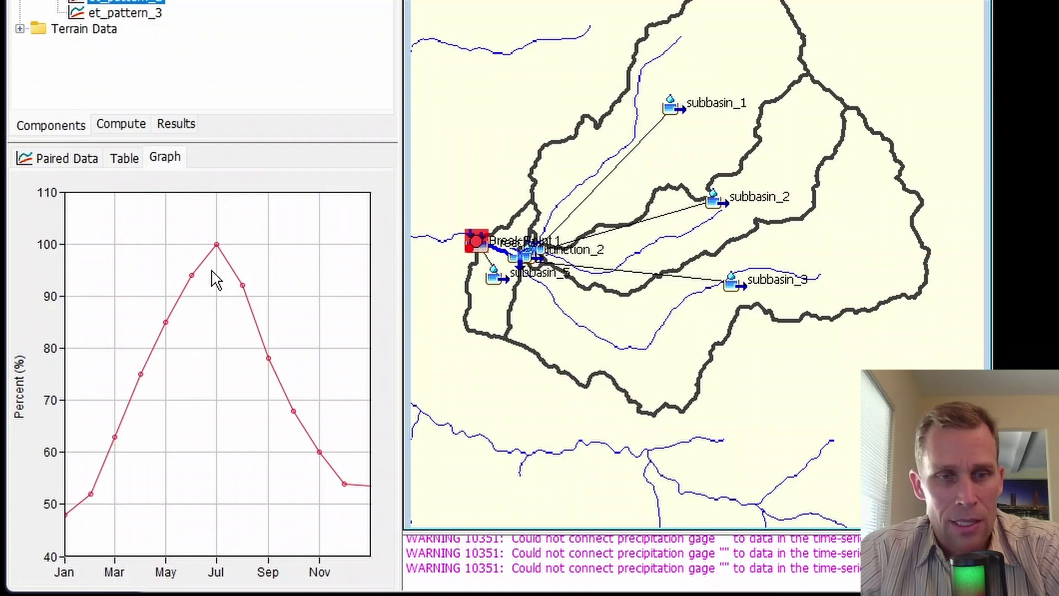
click(124, 160)
- Open et_pattern_3's empty table and paste the nine three-hourly percentages
click(125, 91)
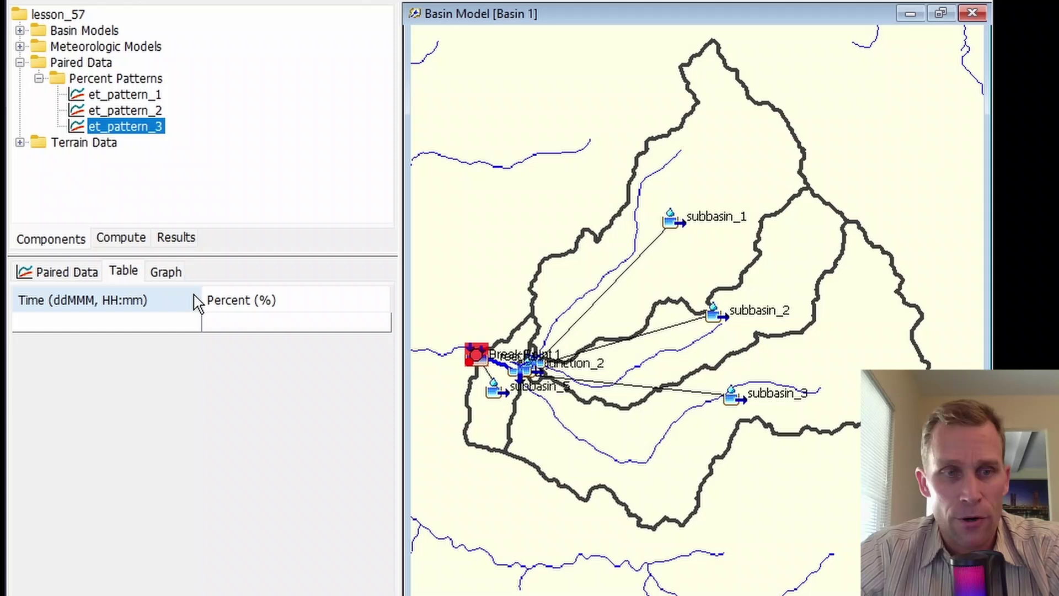
click(139, 324)
text(01Mar, 00:00	60 01Mar, 03:00	61 01Mar, 06:00	62 01Mar, 09:00	64 01Mar, 12:00	66 01Mar, 15:00	68 01Mar, 18:00	66 01Mar, 21:00	63 02Mar, 00:00	60)
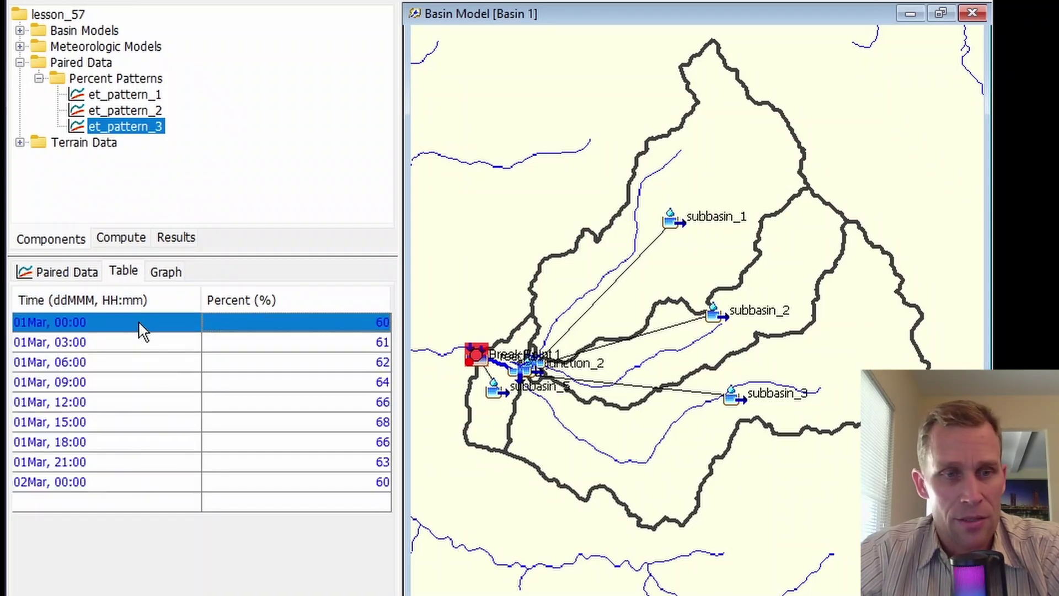
- Verify et_pattern_3 runs 01Mar 00:00 to 02Mar 00:00, starting and ending at 60, and view its graph
click(54, 322)
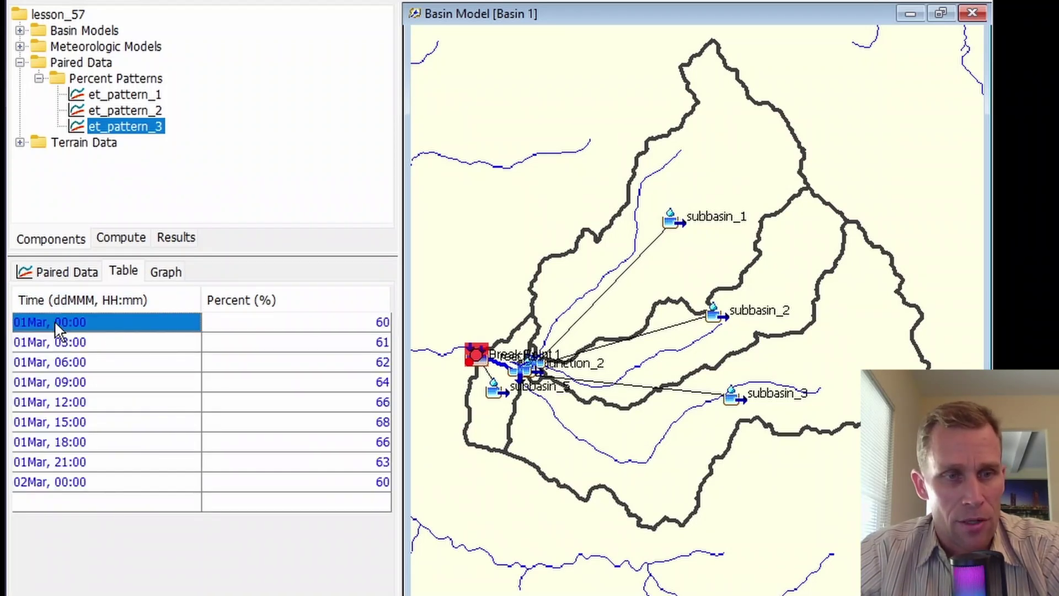
click(52, 484)
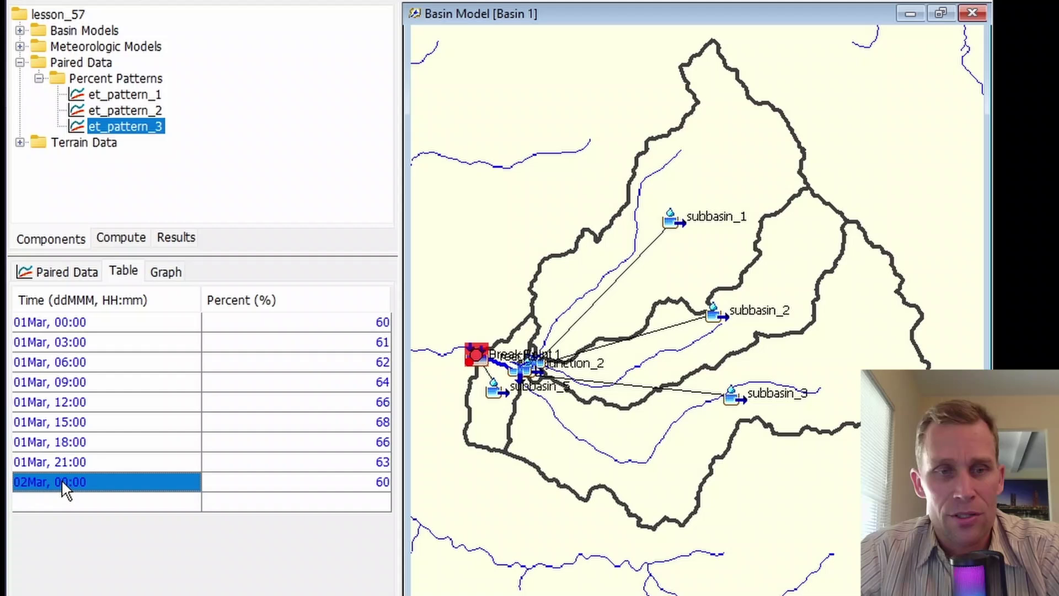
click(309, 326)
click(312, 479)
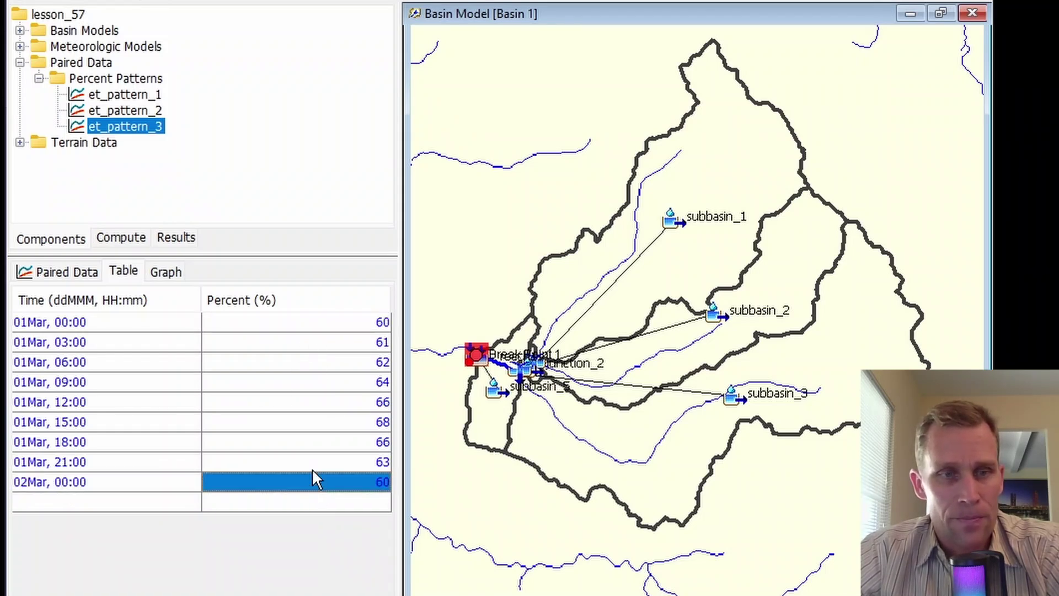
click(166, 273)
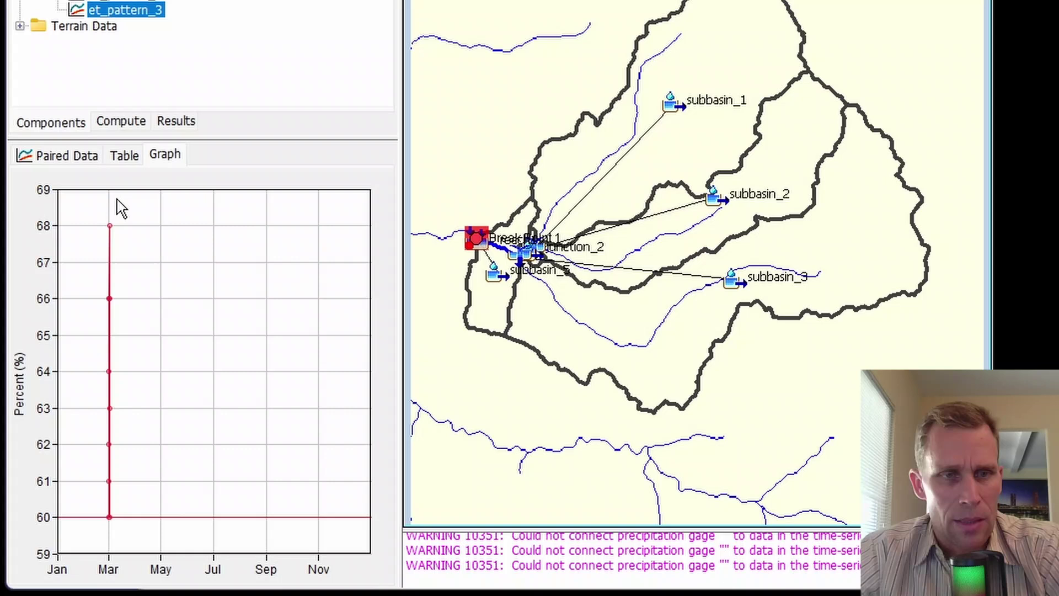
click(118, 161)
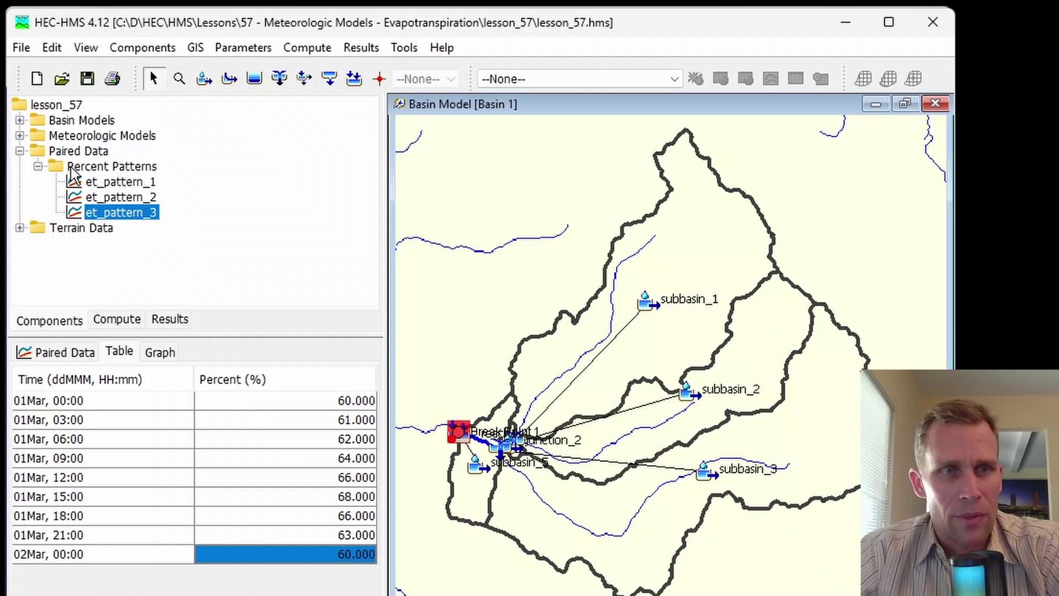
- Reopen Met 1 and switch its evapotranspiration from Annual Evapotranspiration to Monthly Average
click(19, 136)
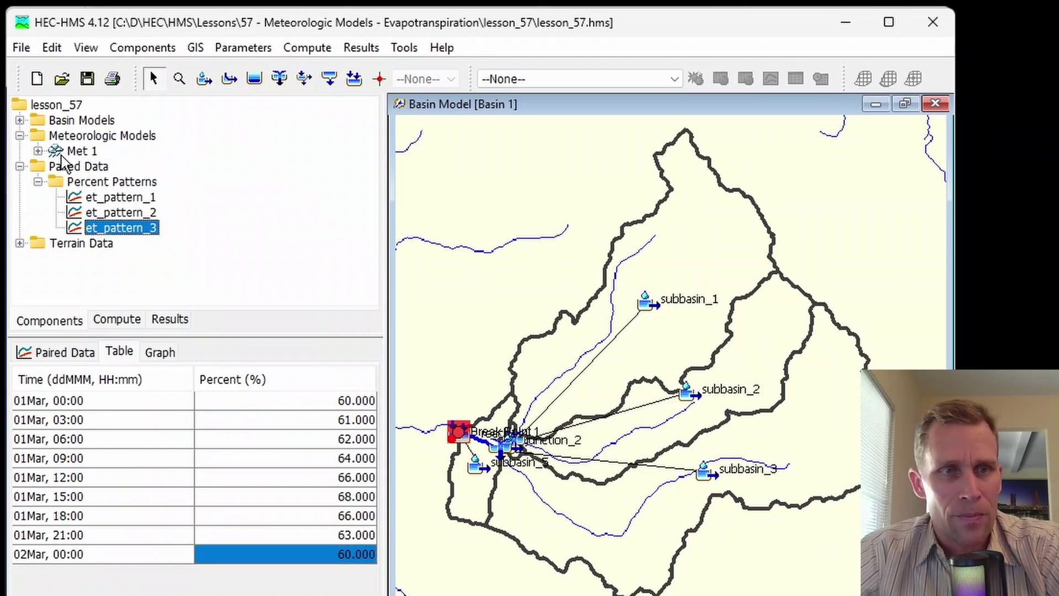
click(37, 151)
click(100, 182)
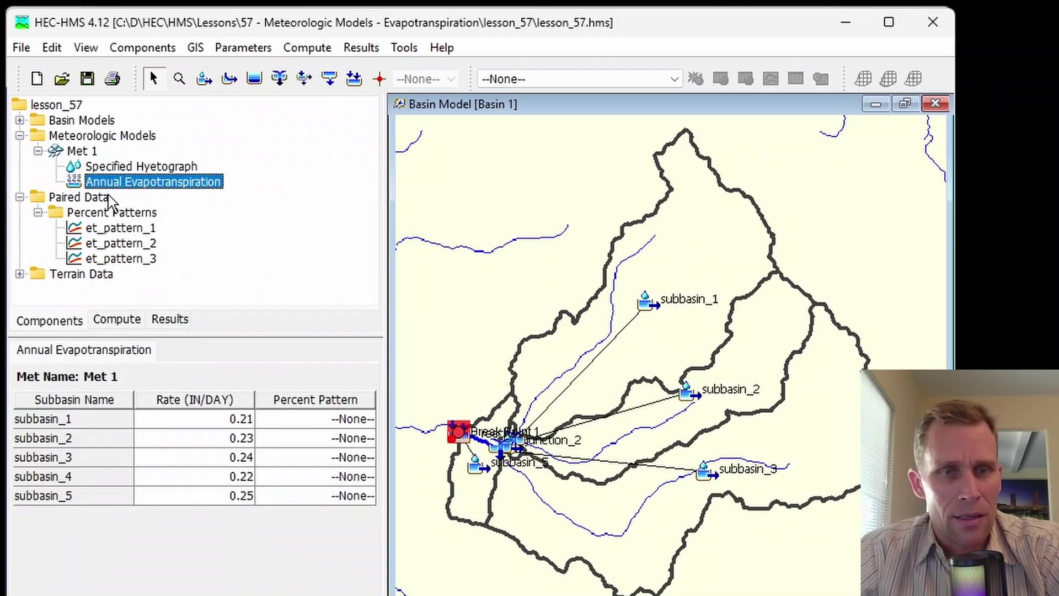
click(81, 151)
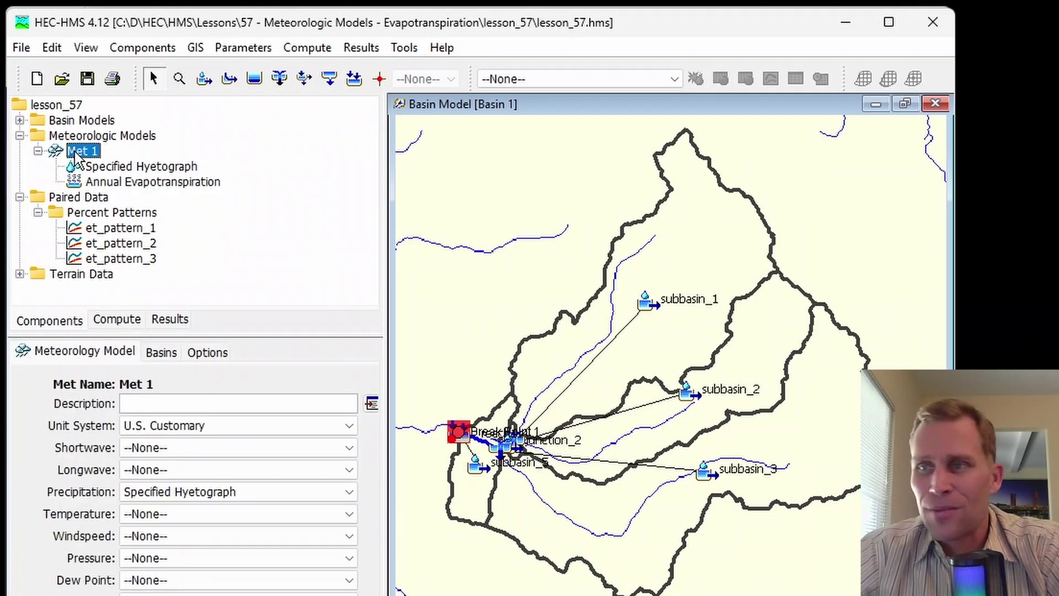
click(184, 567)
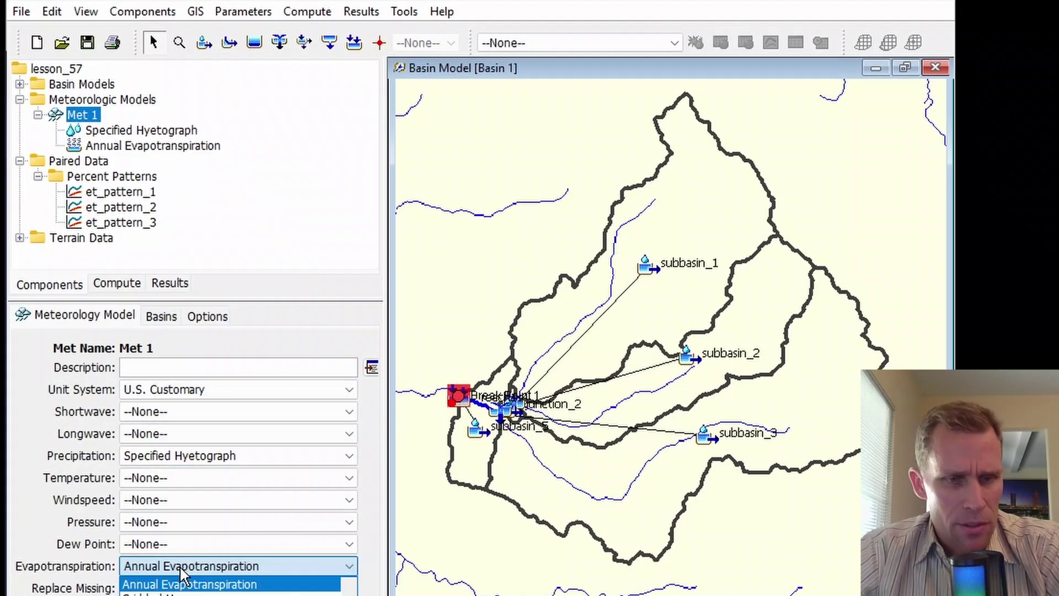
scroll(196, 463, down, 2)
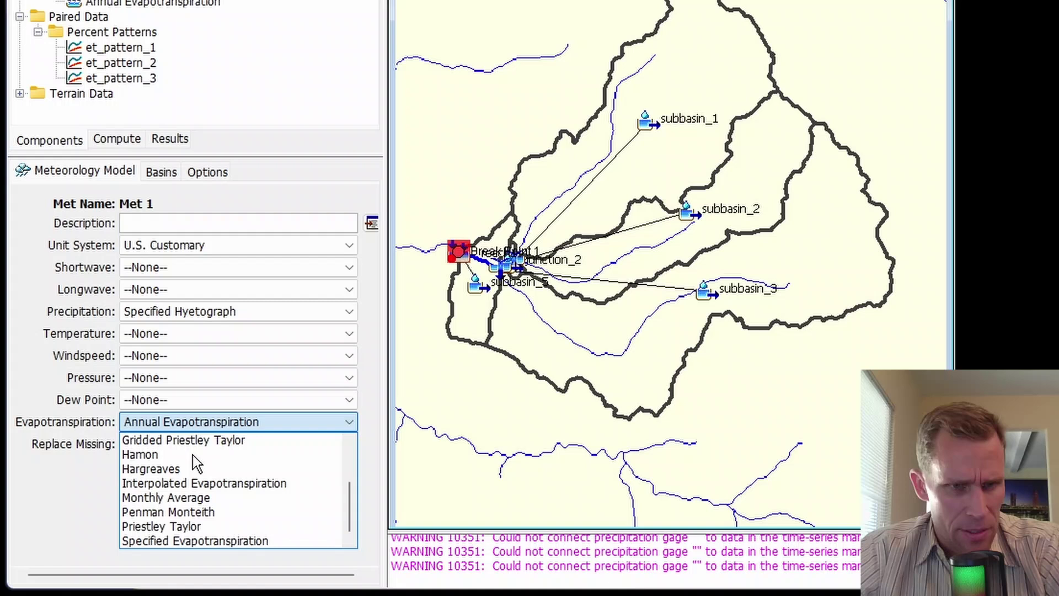
click(161, 497)
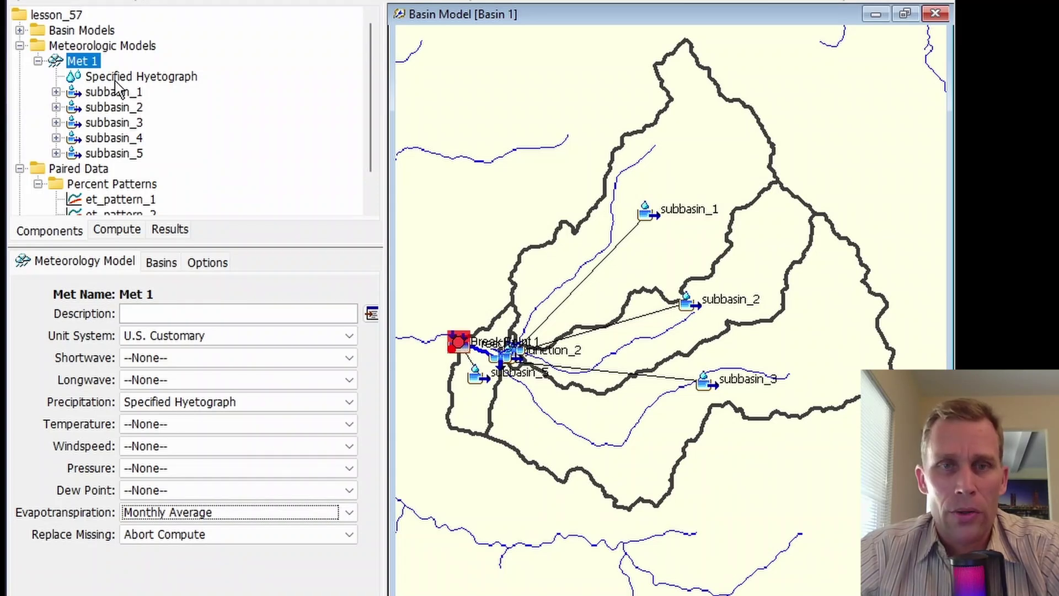
click(57, 92)
- Open subbasin_1's Monthly Average table with blank January–December rates and coefficients
click(125, 108)
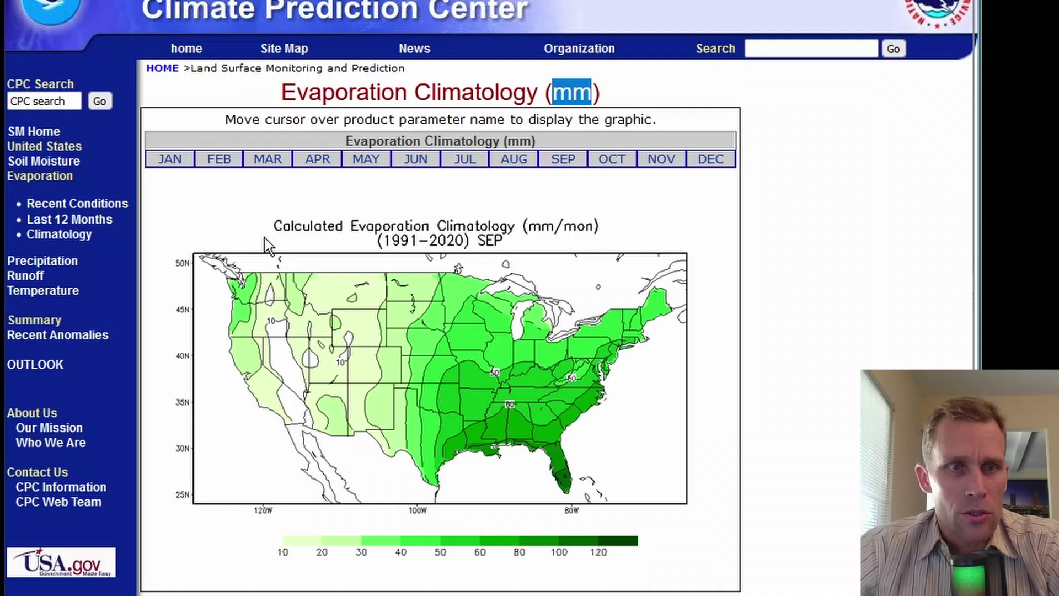
- View the CPC Evaporation Climatology maps for several months between January and November
mouse_move(164, 161)
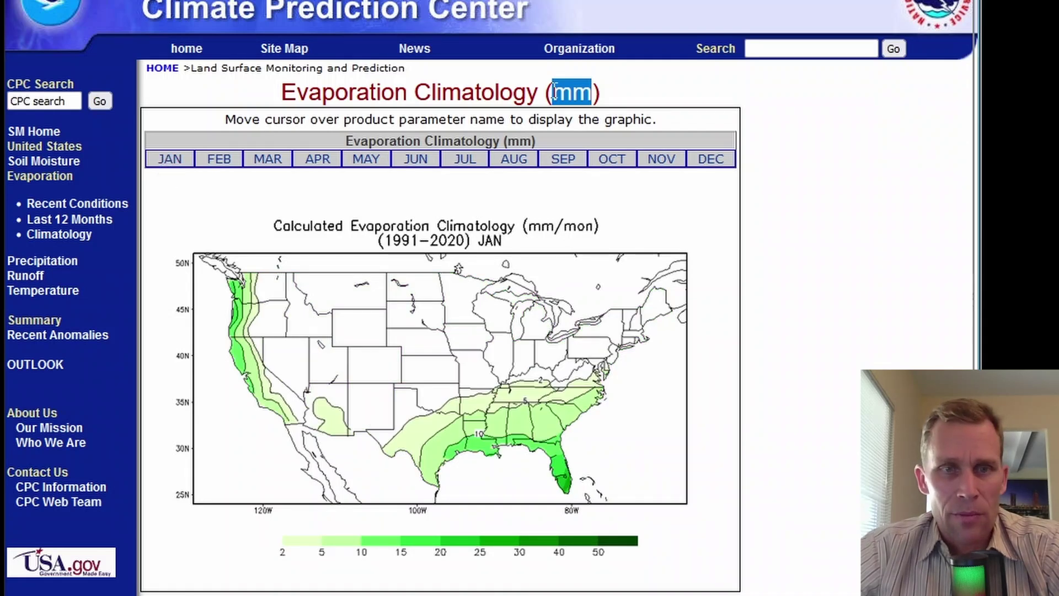
click(554, 91)
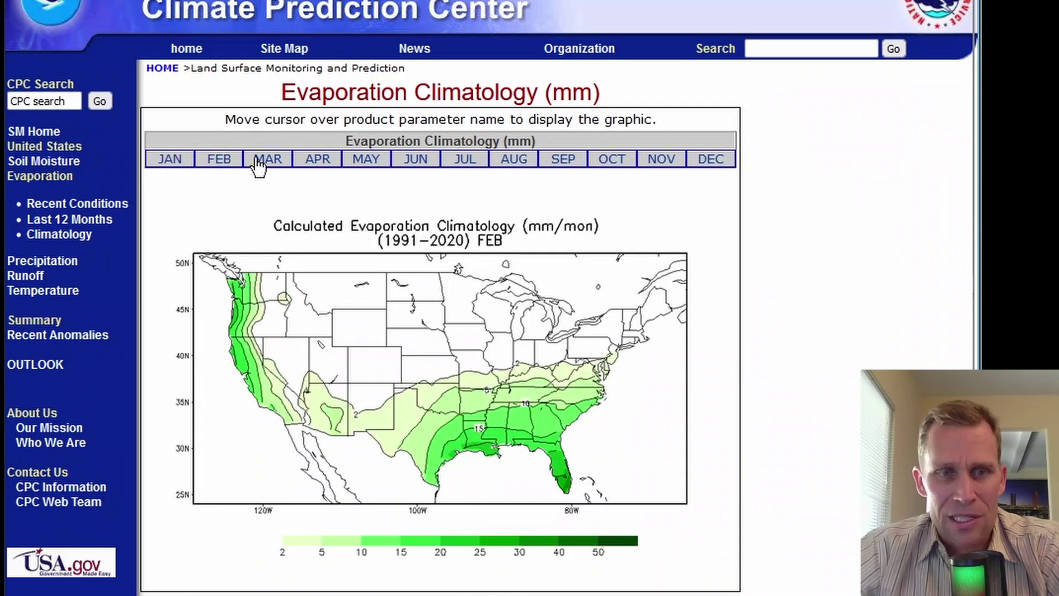
mouse_move(260, 165)
mouse_move(315, 165)
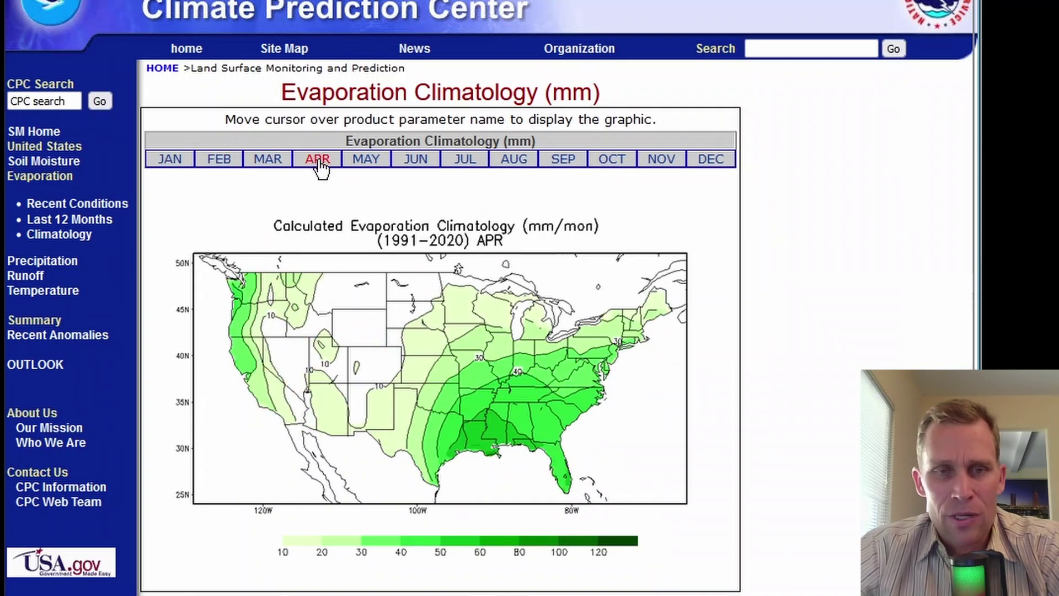
mouse_move(367, 166)
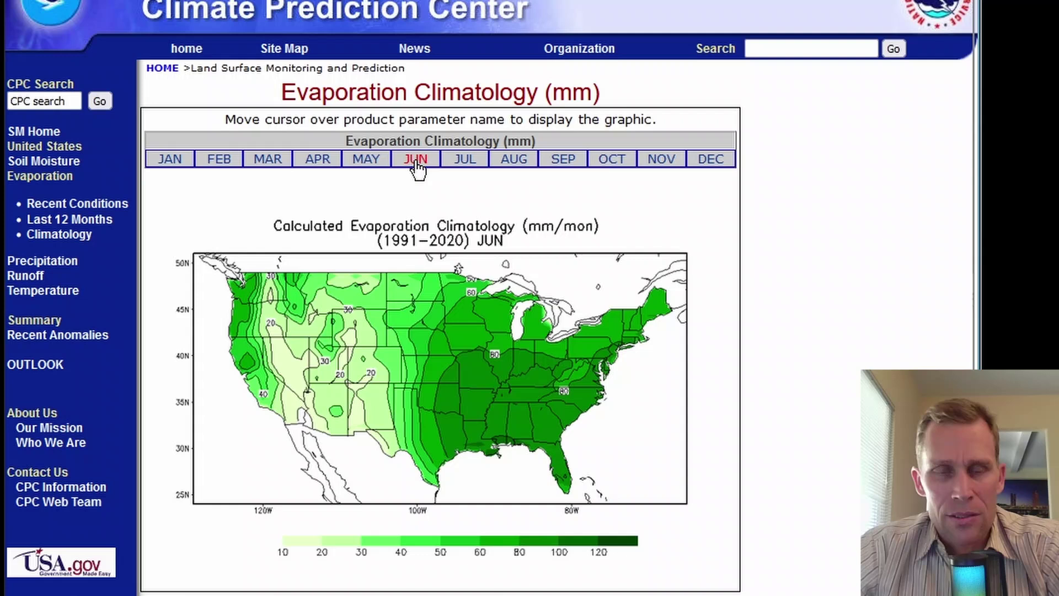
mouse_move(473, 164)
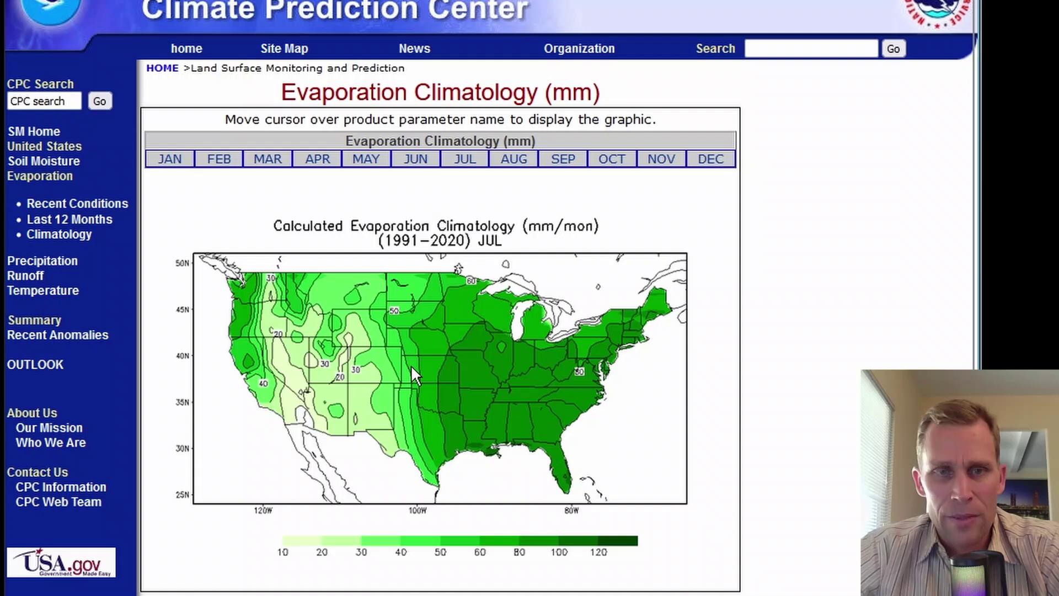
mouse_move(512, 161)
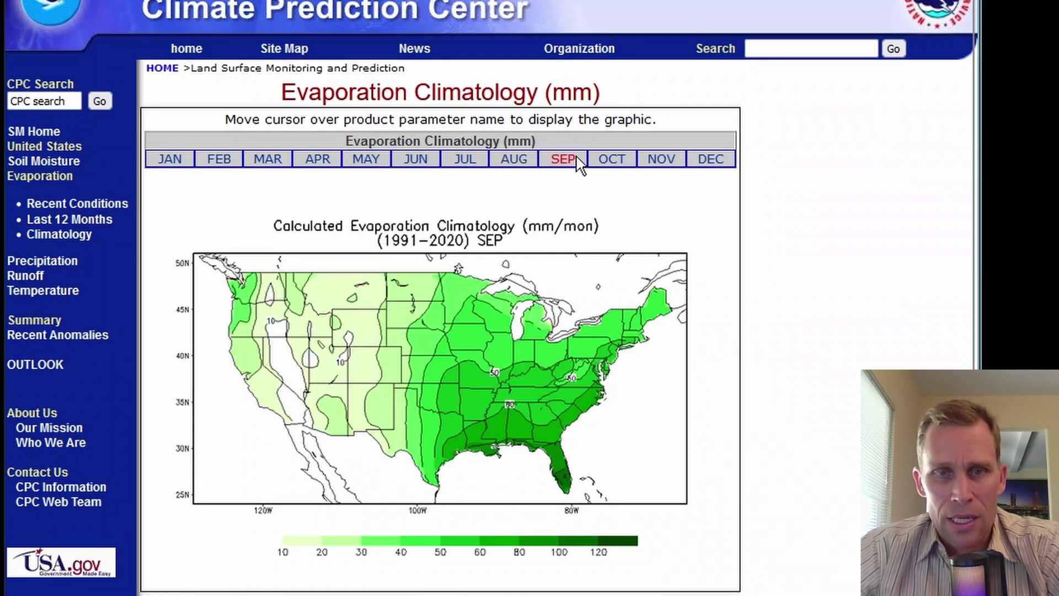
mouse_move(609, 161)
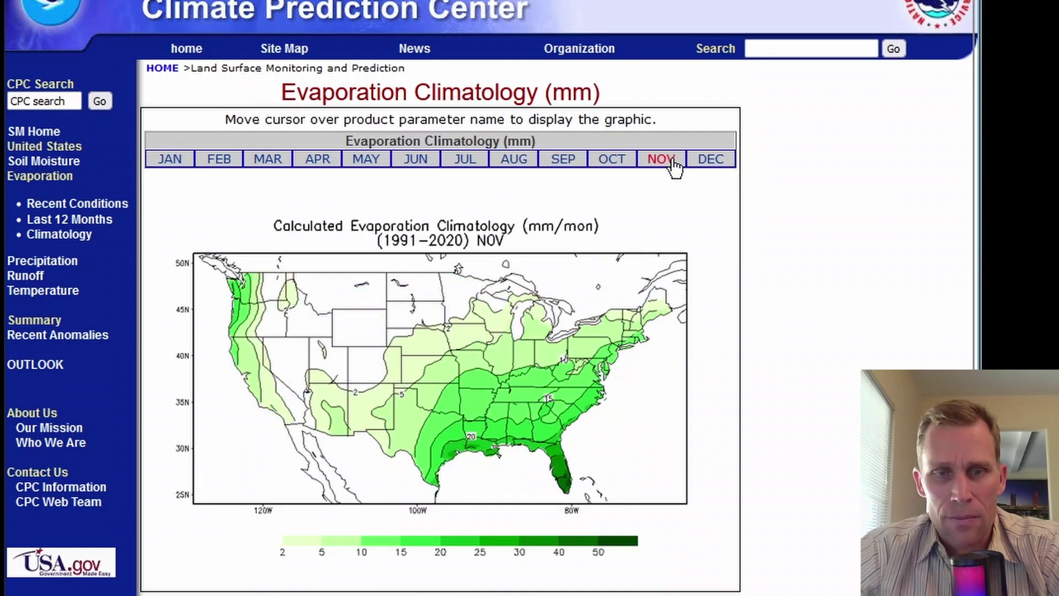
mouse_move(415, 160)
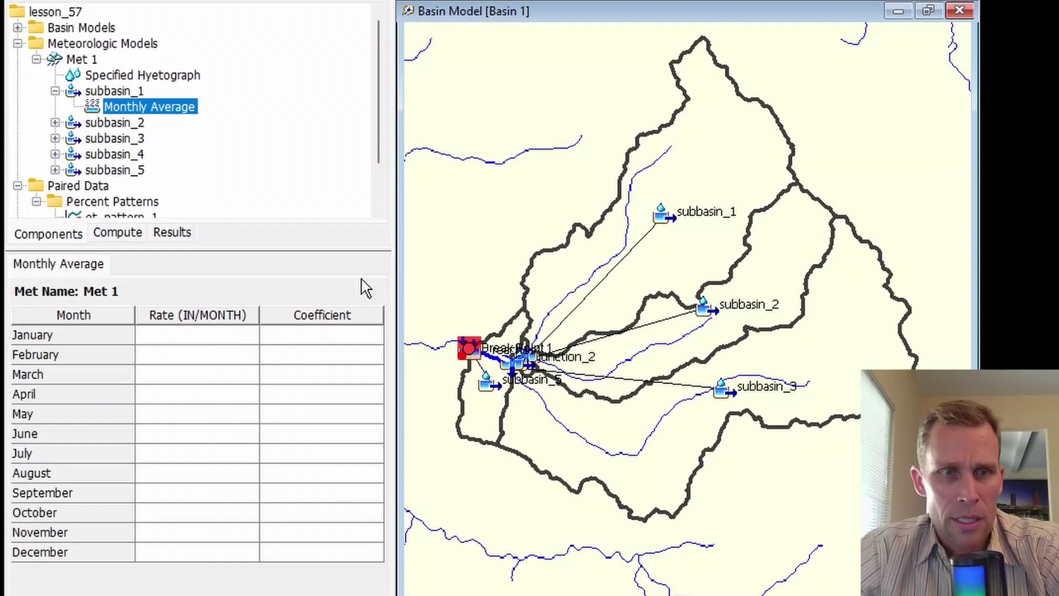
- Paste the twelve monthly rates (2.24 to 2.48 IN/MONTH) into subbasin_1's Monthly Average table
click(197, 338)
text(2.24 2.84 4.60 5.36 7.20 7.08 6.92 6.44 4.80 4.00 3.12 2.48)
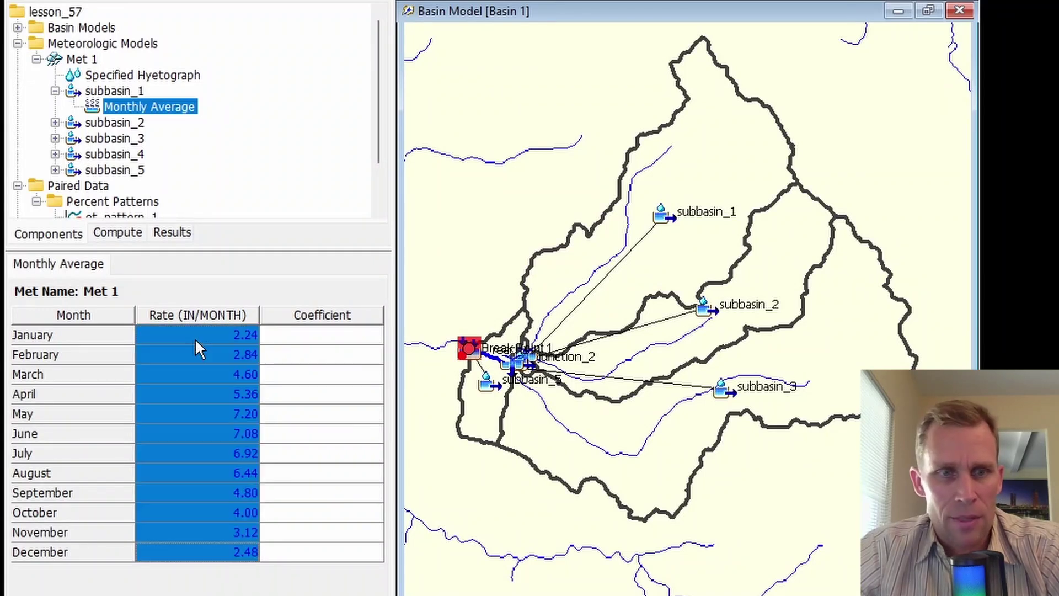
click(190, 373)
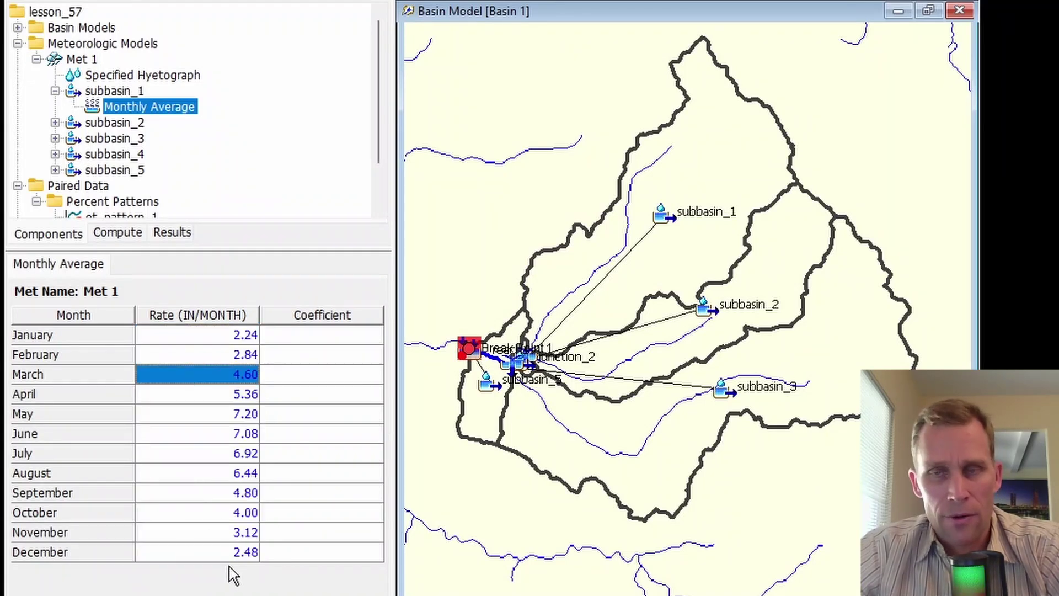
- Enter a 0.7 coefficient for January and February, then go back to Met 1
click(312, 333)
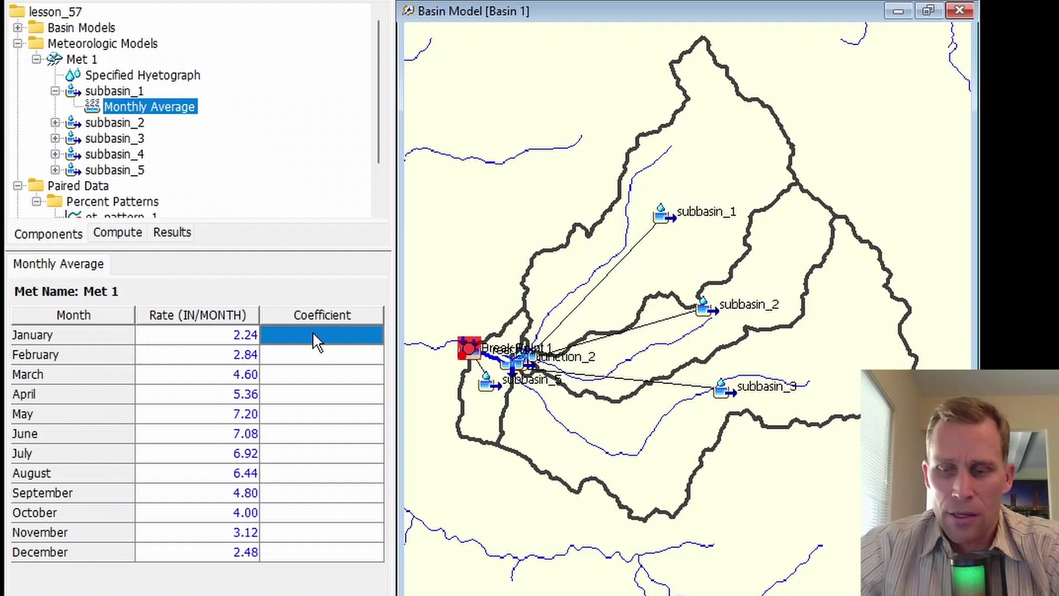
text(.7)
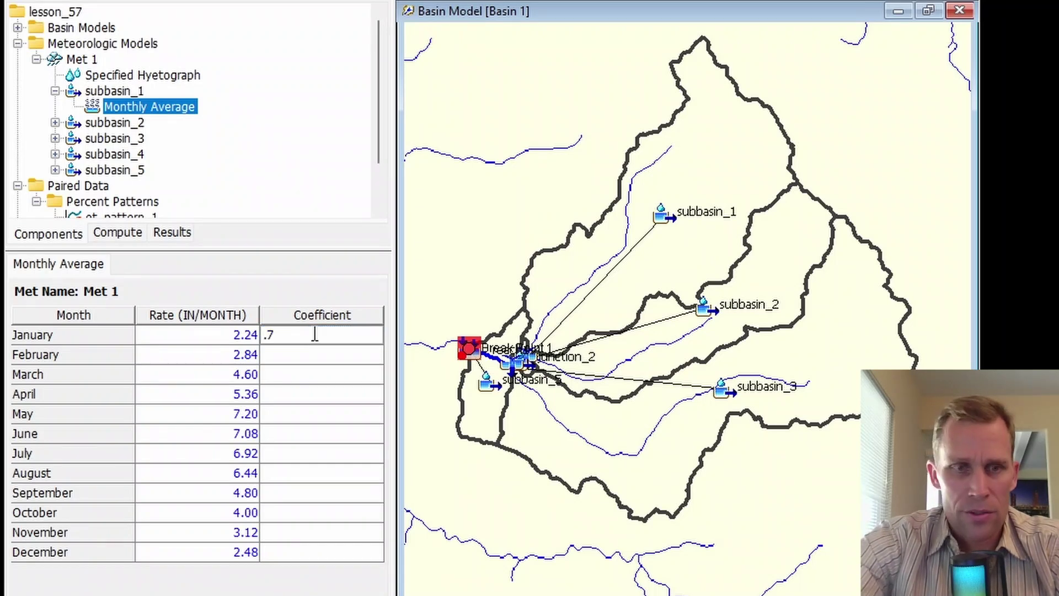
key(Return)
key(Down)
key(shift+Down)
key(shift+Down)
key(shift+Down)
key(shift+Down)
key(shift+Down)
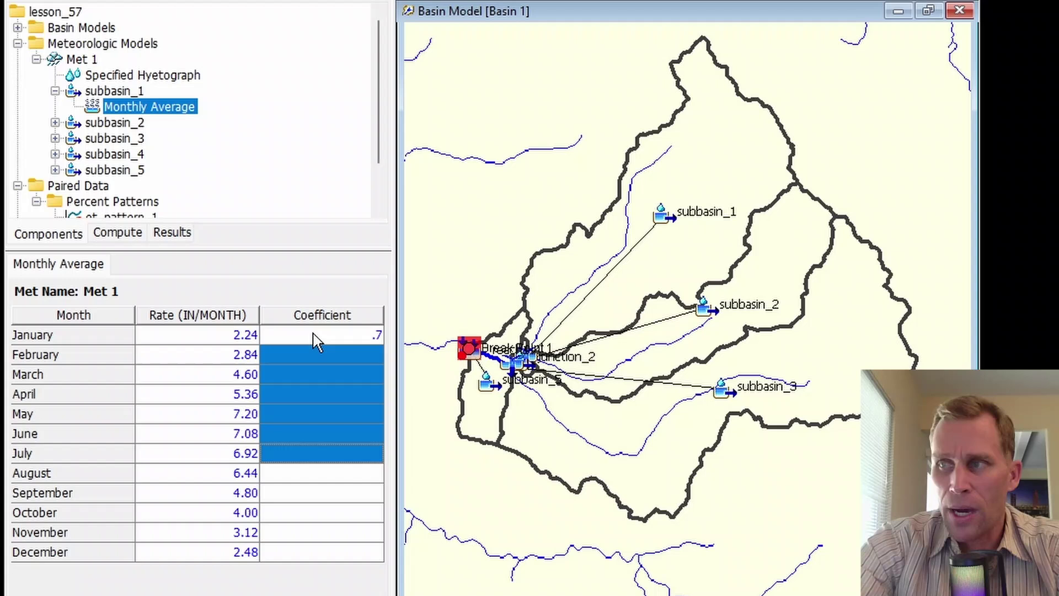
key(shift+Down)
key(shift+Down)
key(shift+Down)
key(shift+Down)
key(shift+Down)
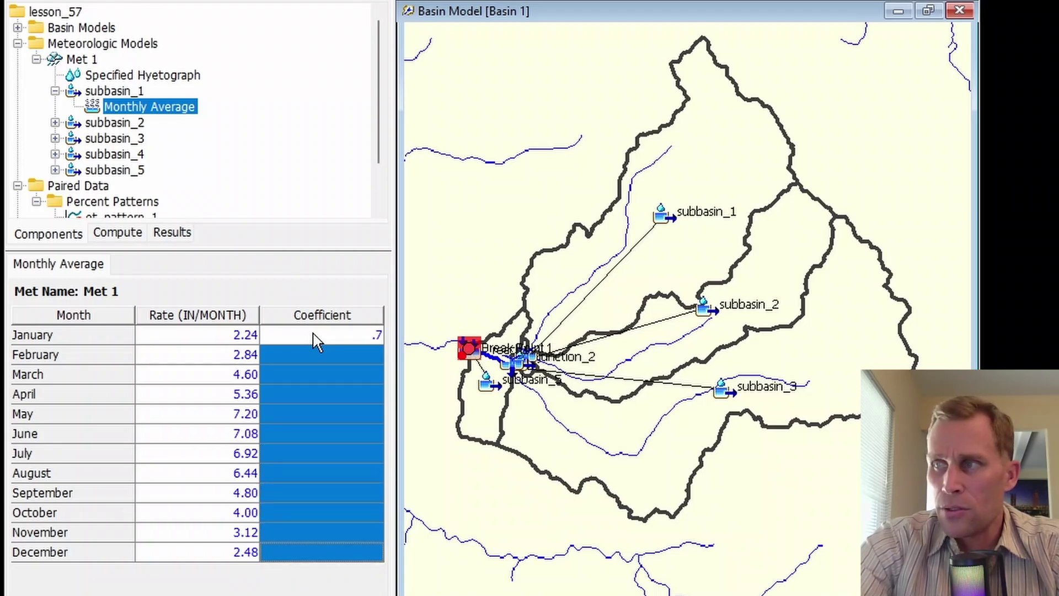
text(.7)
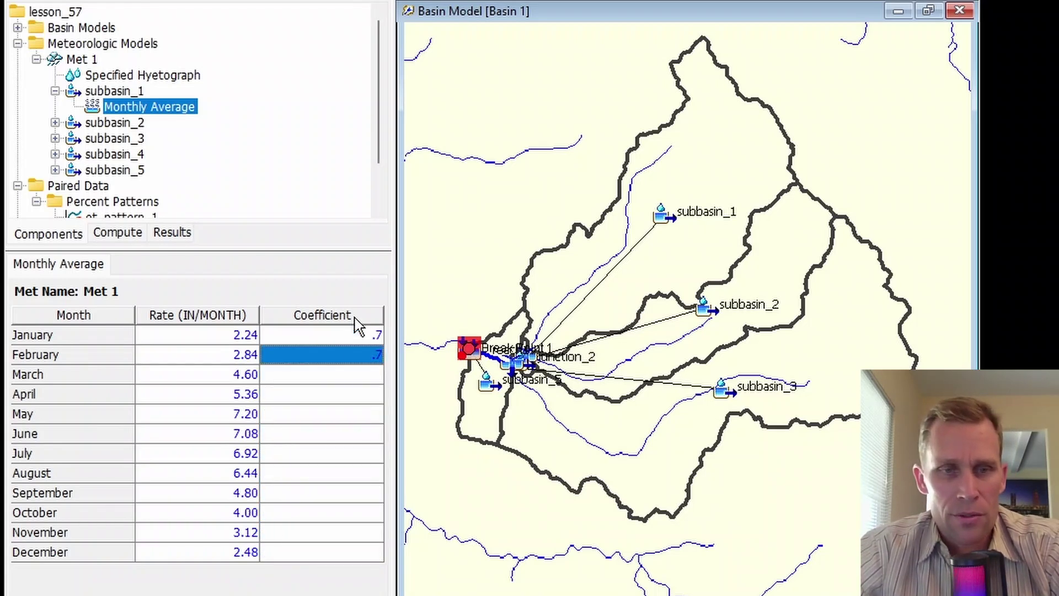
key(Return)
text(.7)
key(Return)
click(78, 60)
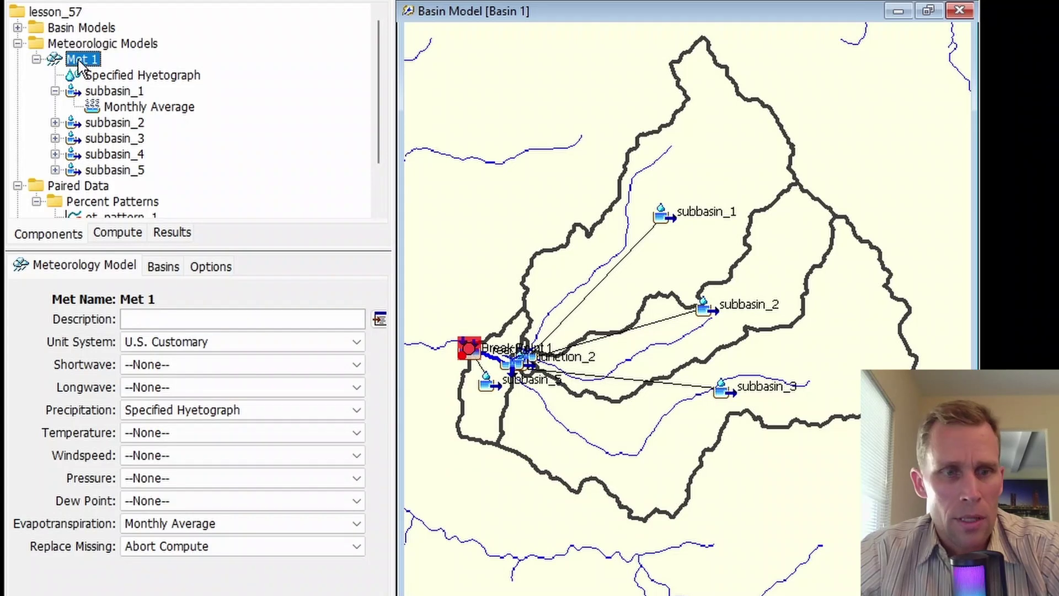
- Switch Met 1's evapotranspiration to Hamon and view subbasin_1's 0.0065 Hamon coefficient
click(164, 524)
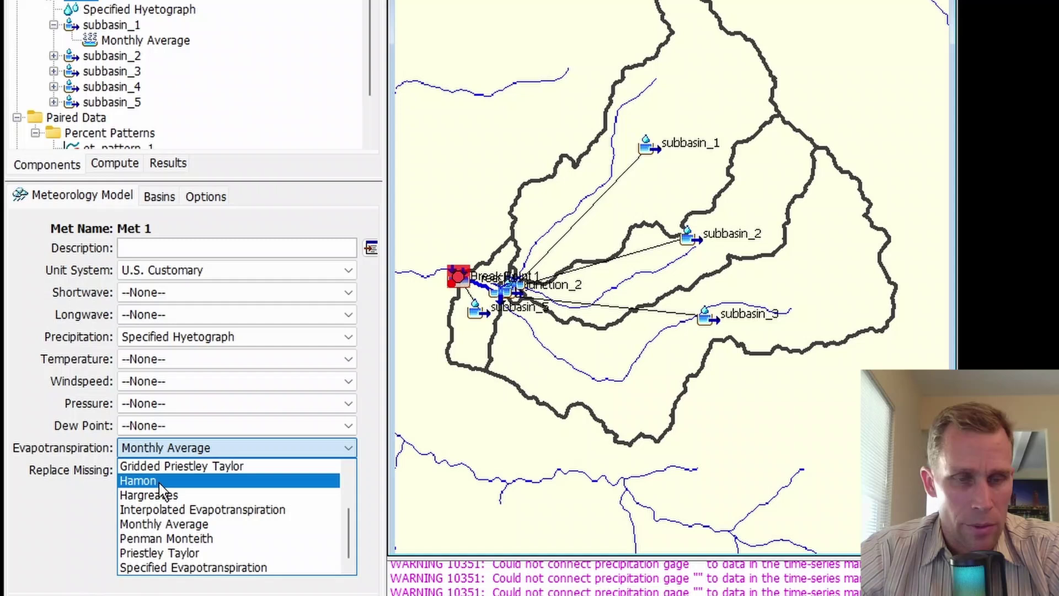
click(159, 489)
click(167, 450)
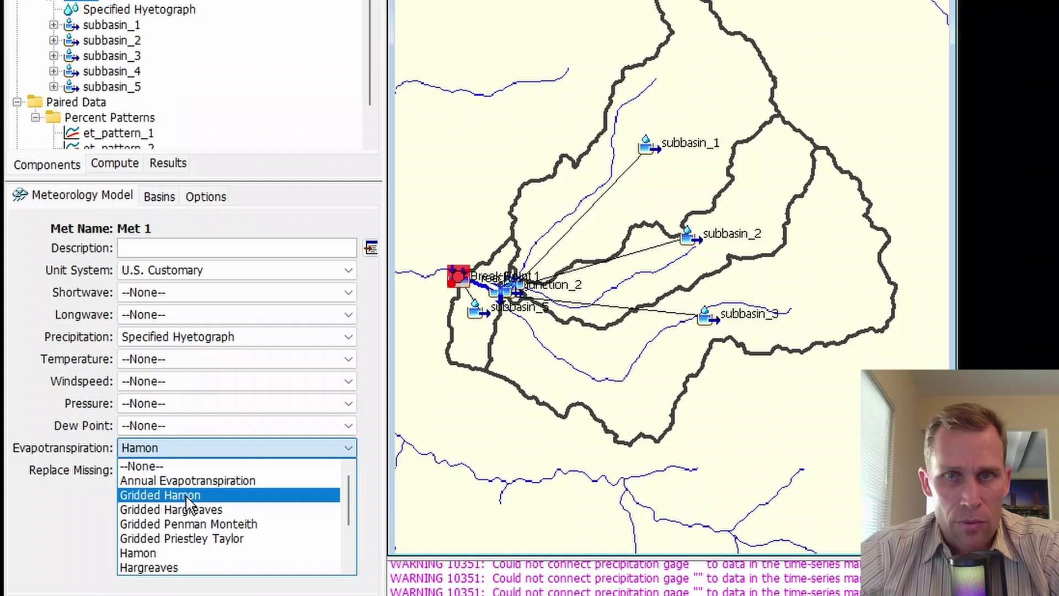
click(160, 552)
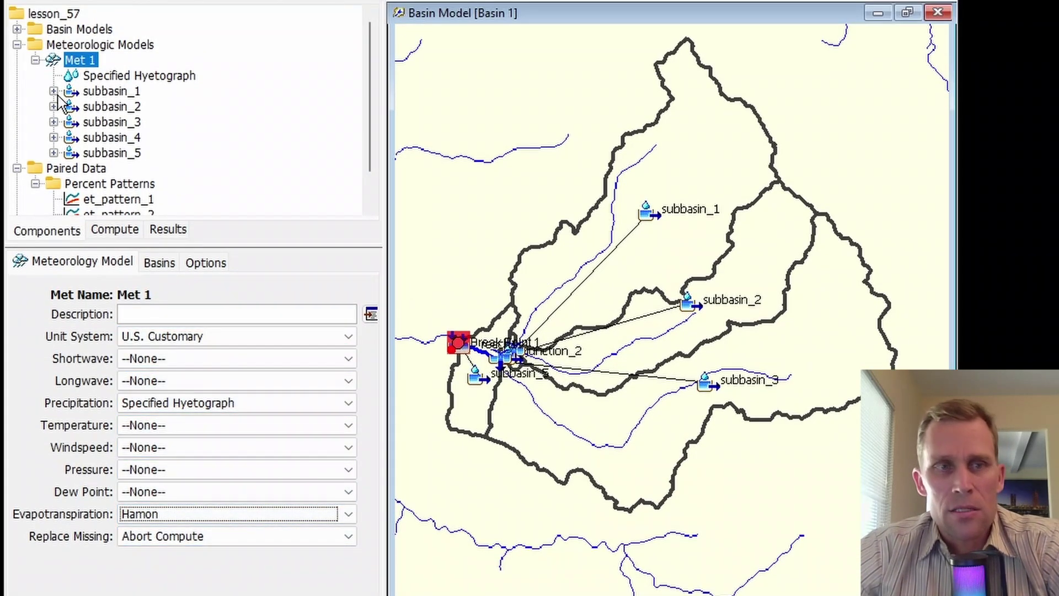
click(54, 91)
click(118, 107)
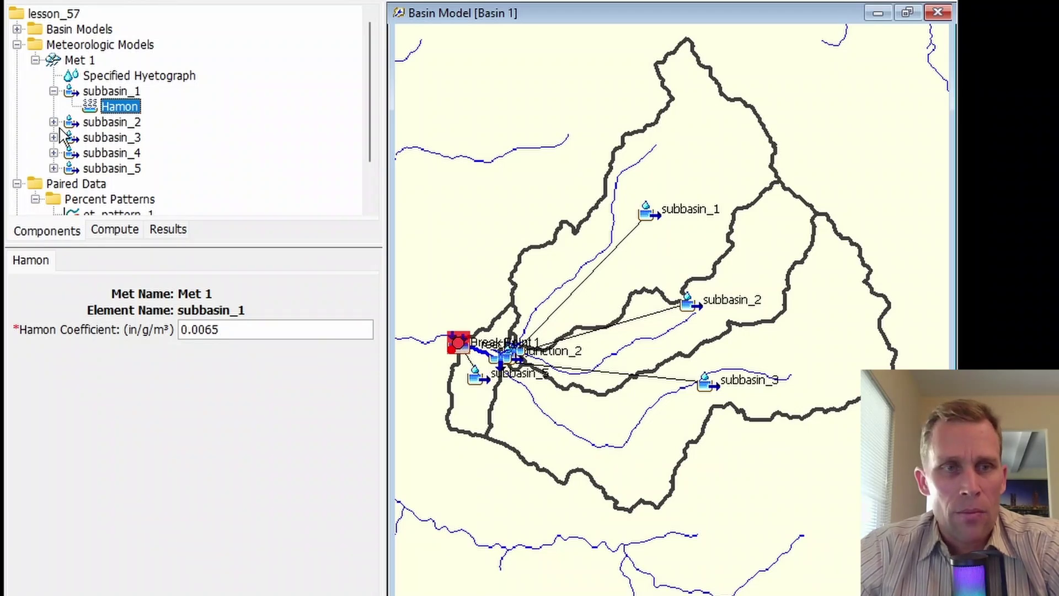
- Change Met 1's evapotranspiration to Gridded Hamon and check its 0.00650 coefficient
click(87, 63)
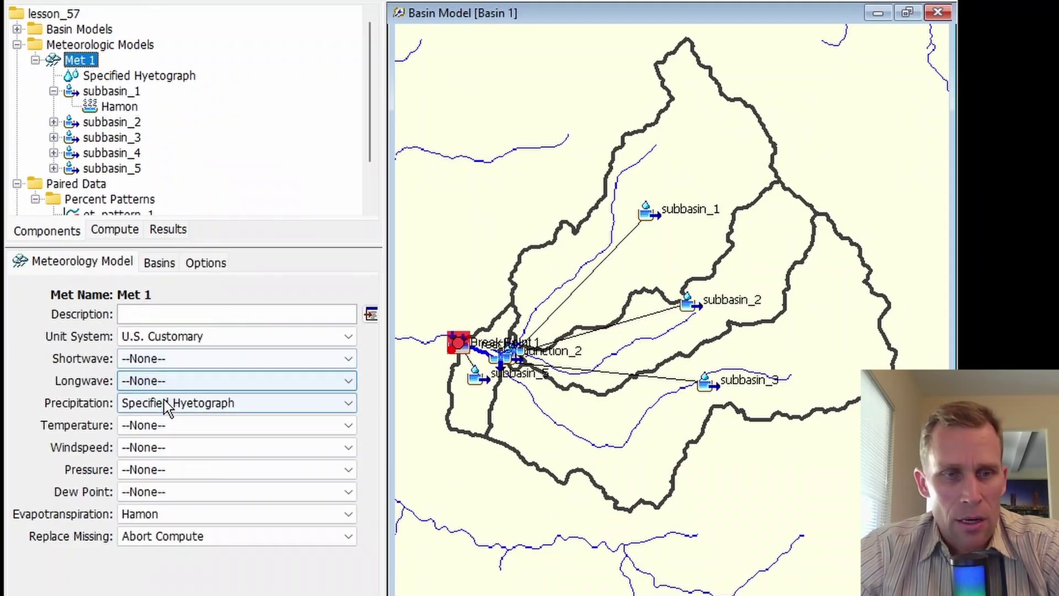
click(178, 513)
click(176, 558)
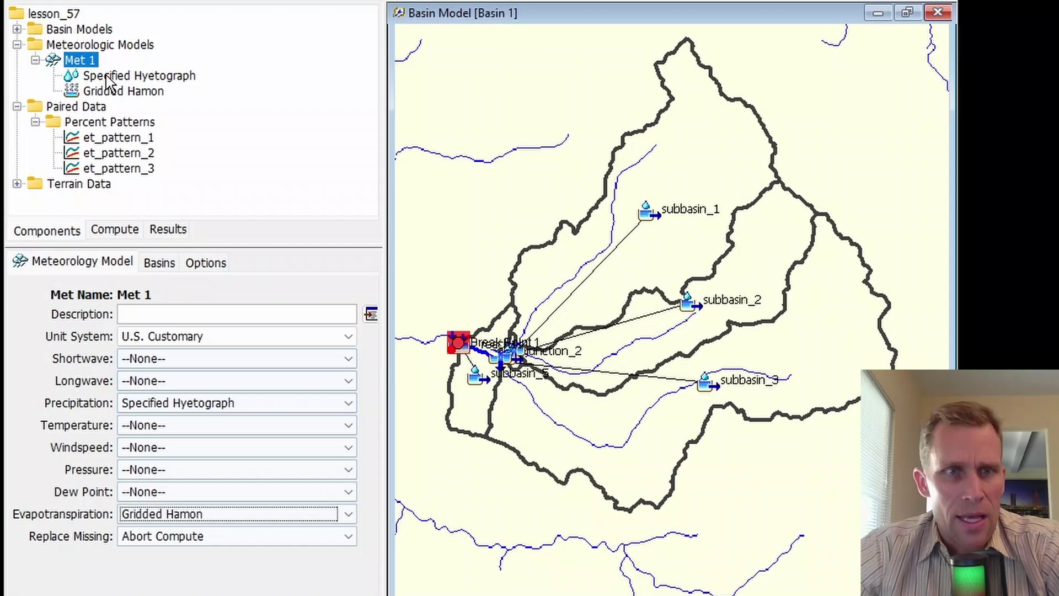
click(117, 92)
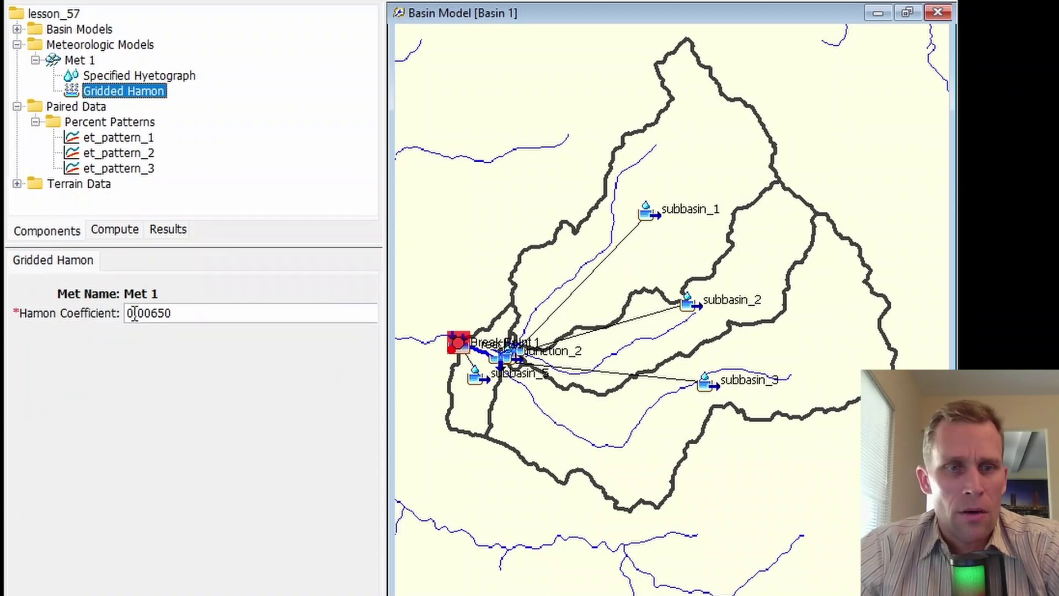
drag(187, 316, 108, 311)
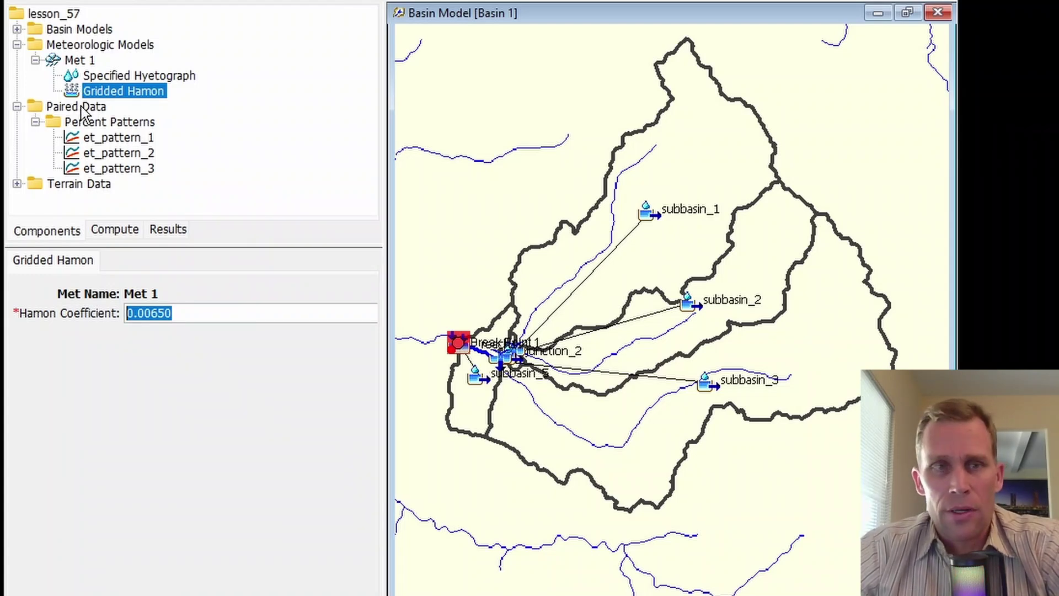
click(77, 59)
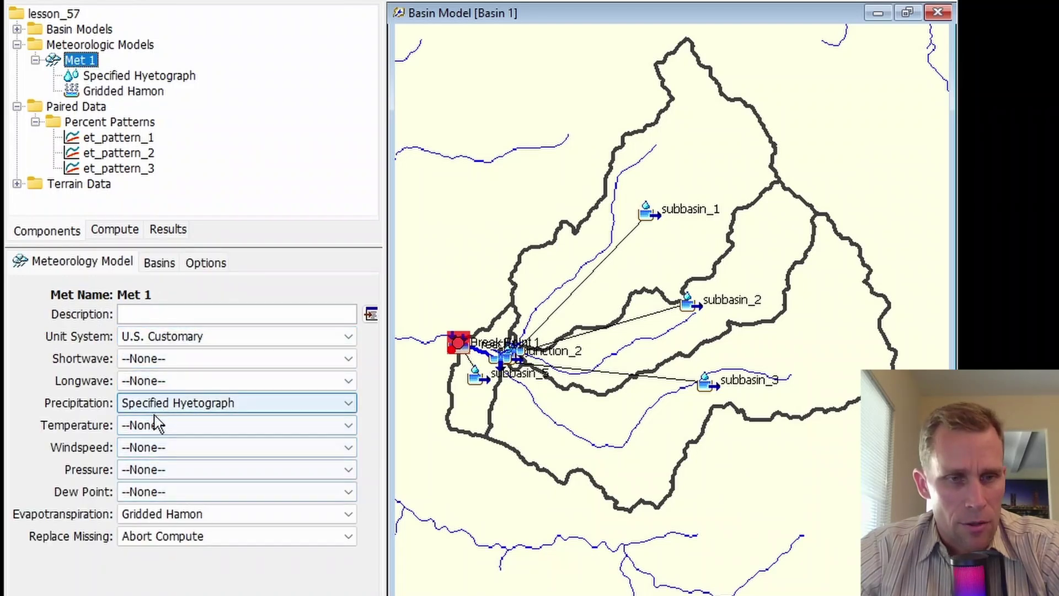
- Set Met 1's evapotranspiration back to Hamon, keeping the temperature method at --None--
click(177, 514)
click(190, 586)
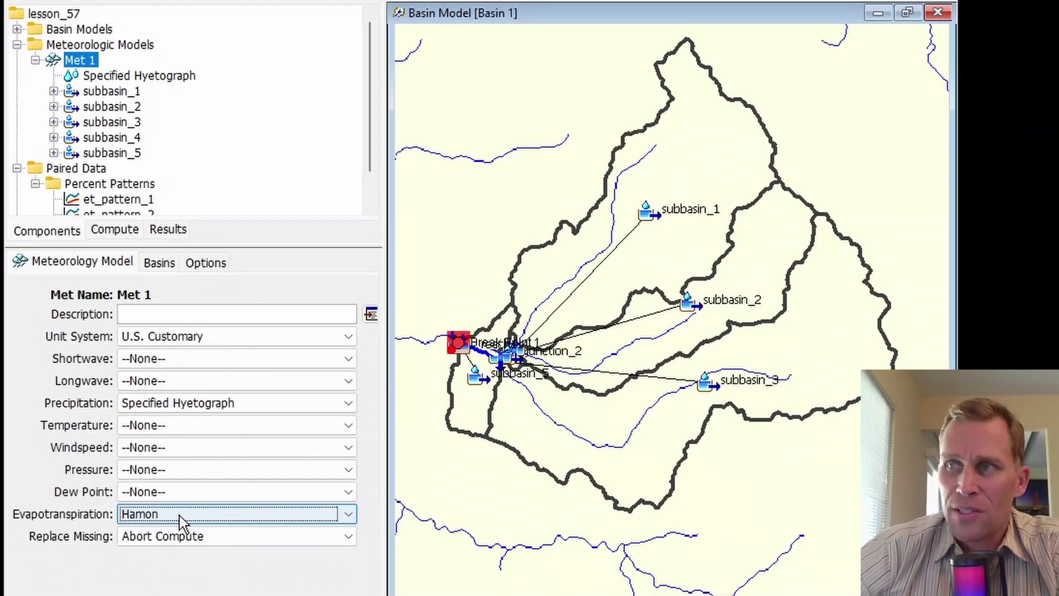
click(155, 425)
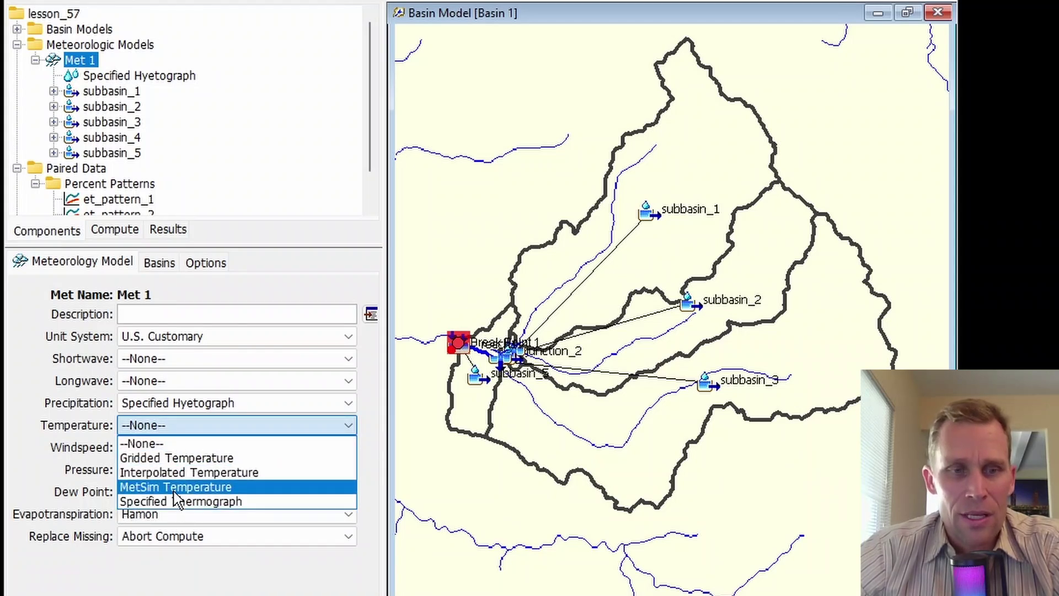
click(30, 426)
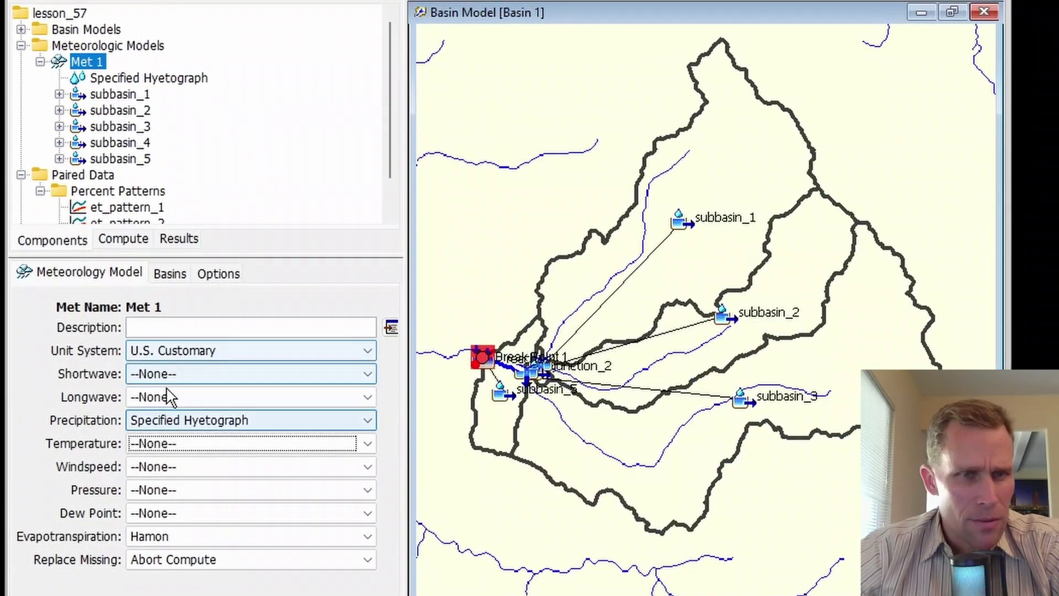
- Show subbasin_1's Hamon entry and select its 0.0065 coefficient
click(59, 95)
click(118, 112)
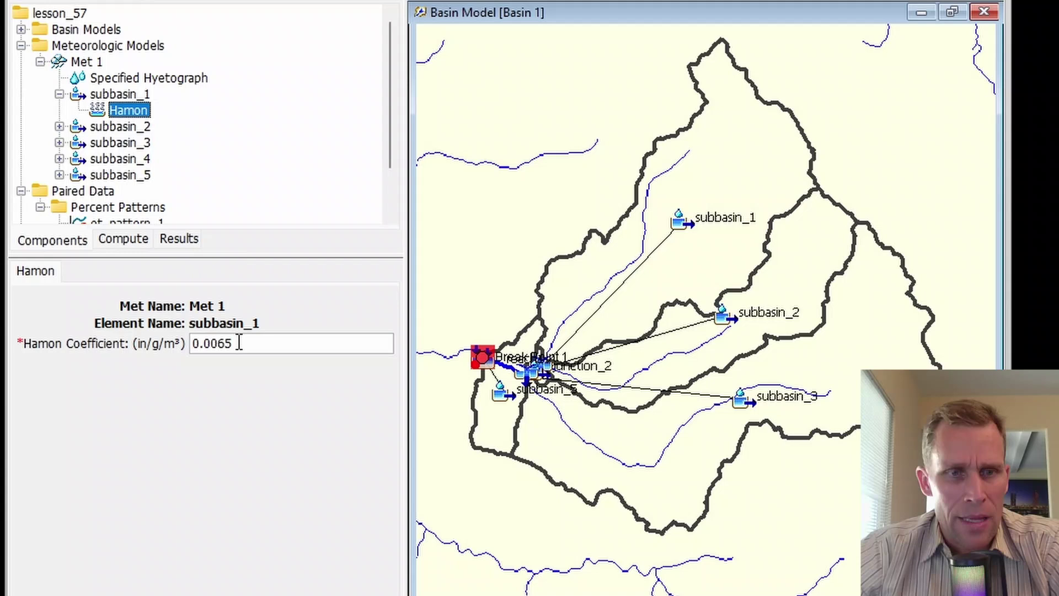
drag(239, 343, 182, 341)
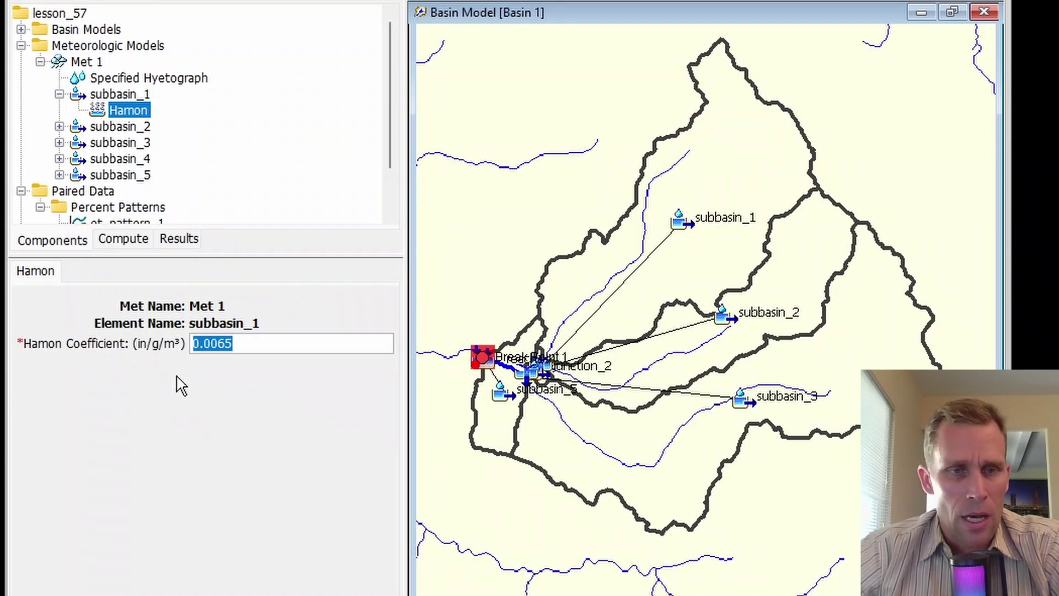
click(246, 343)
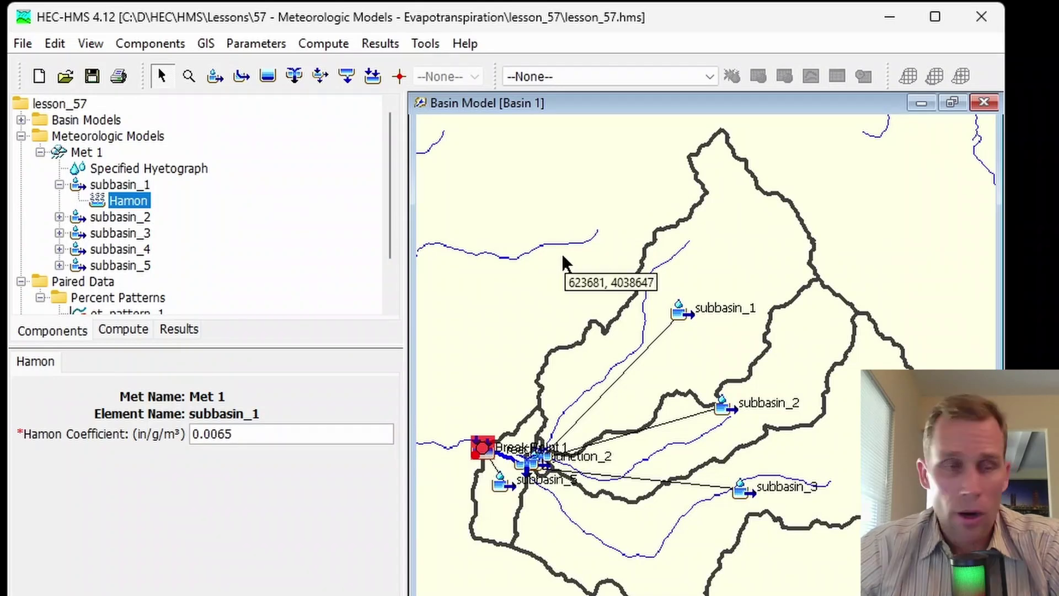
- Set Met 1's evapotranspiration to Hargreaves and view subbasin_1's Hargreaves coefficient
click(88, 154)
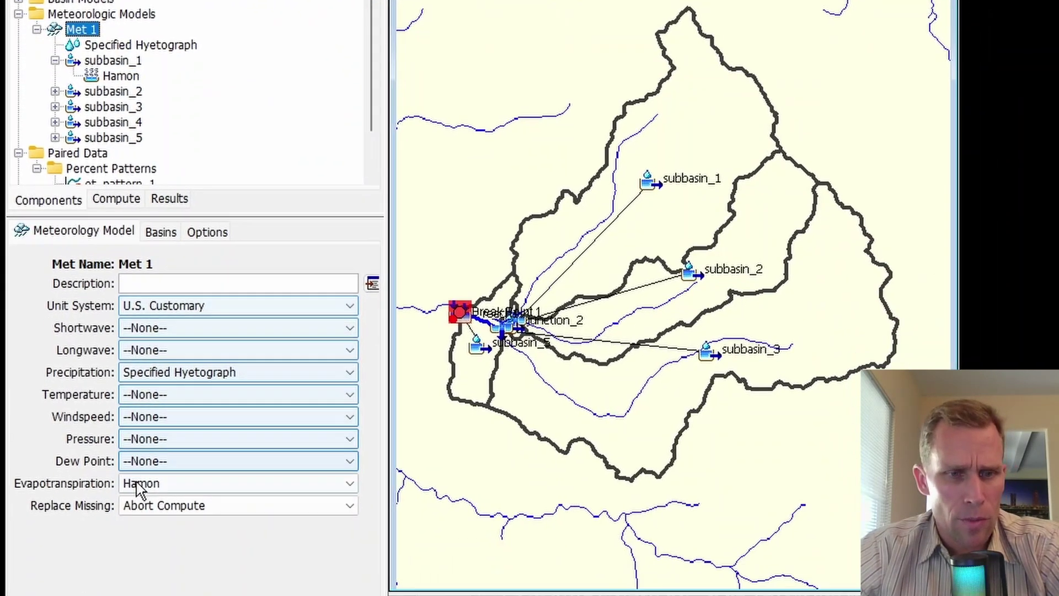
click(141, 488)
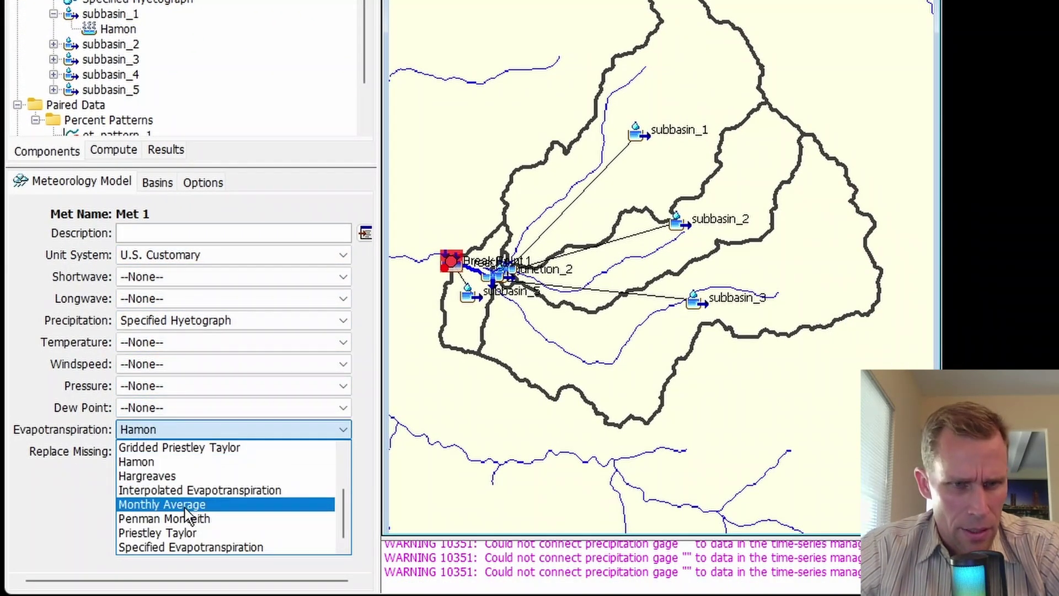
click(158, 478)
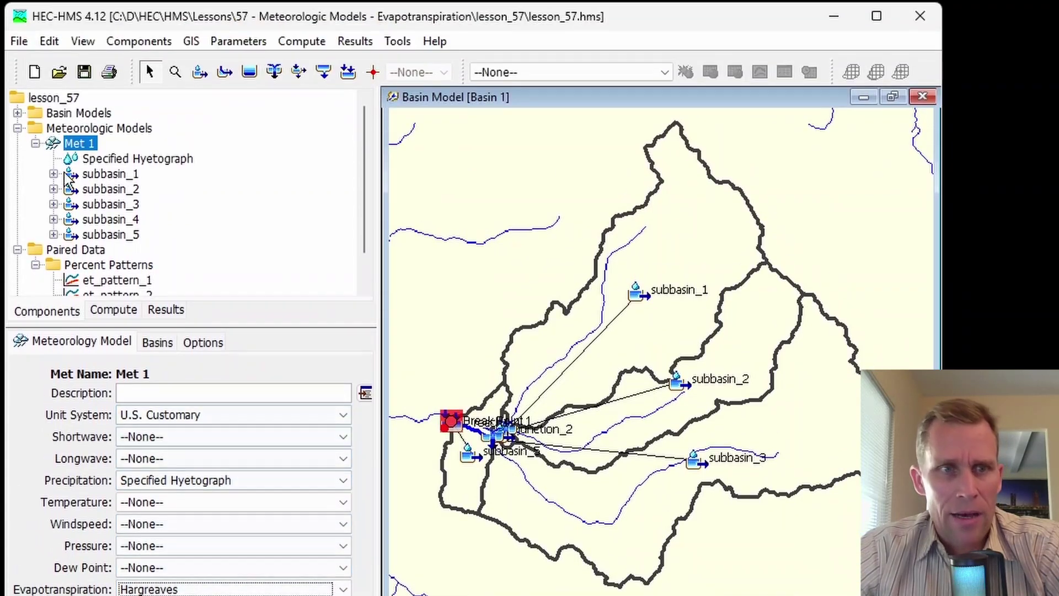
click(54, 174)
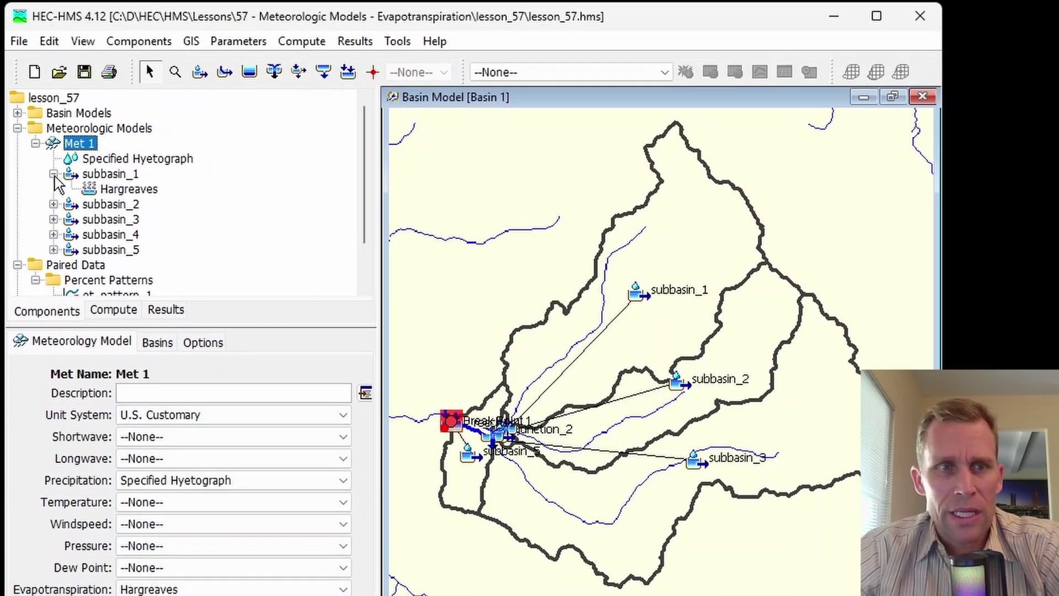
click(128, 190)
double_click(247, 409)
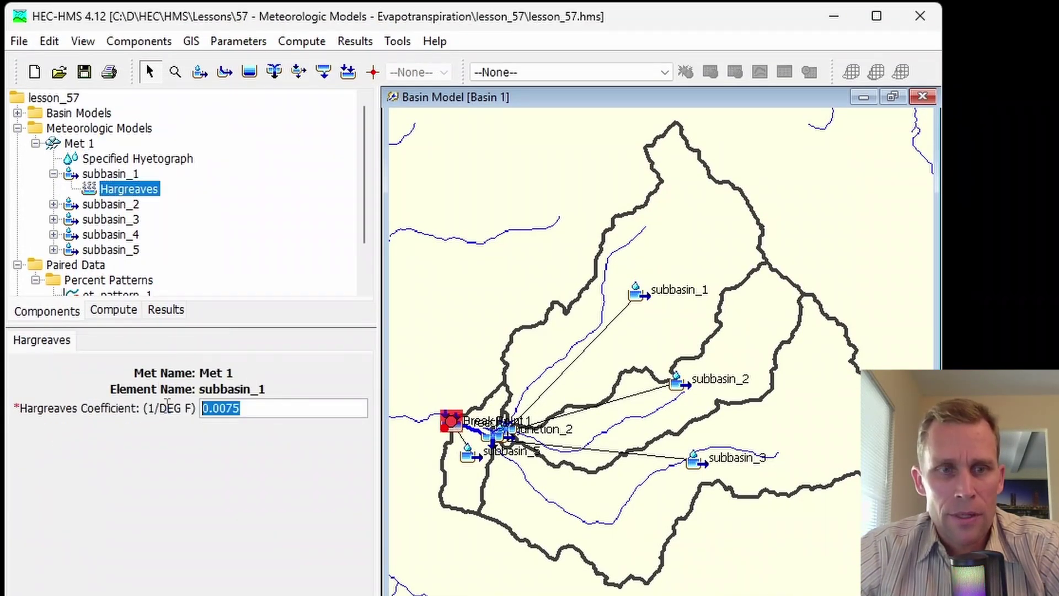
- Try Gridded Hargreaves evapotranspiration and inspect its coefficient
click(80, 145)
click(176, 589)
scroll(184, 518, up, 1)
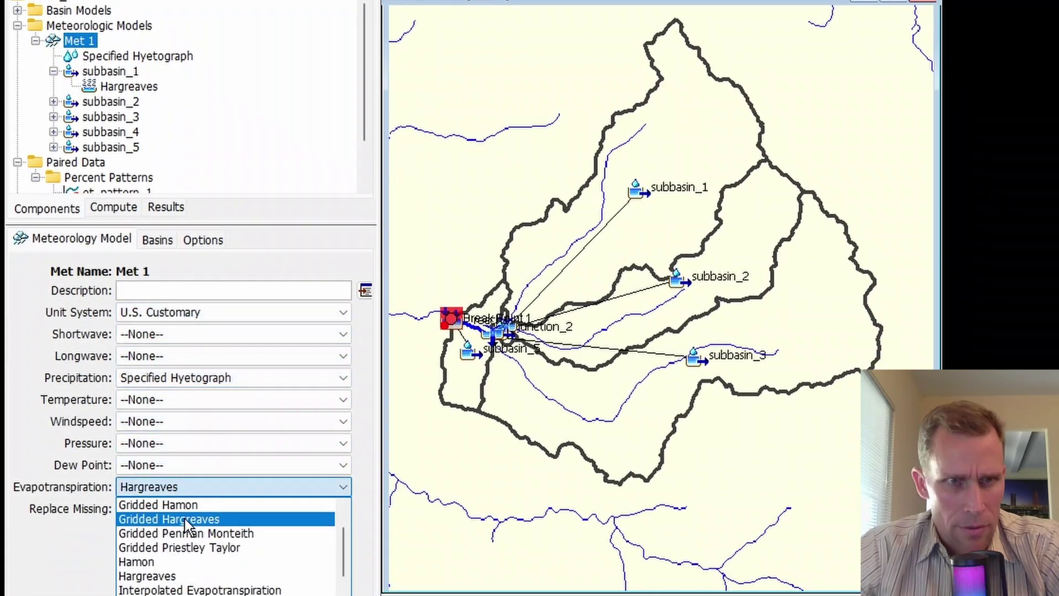
click(184, 518)
click(111, 71)
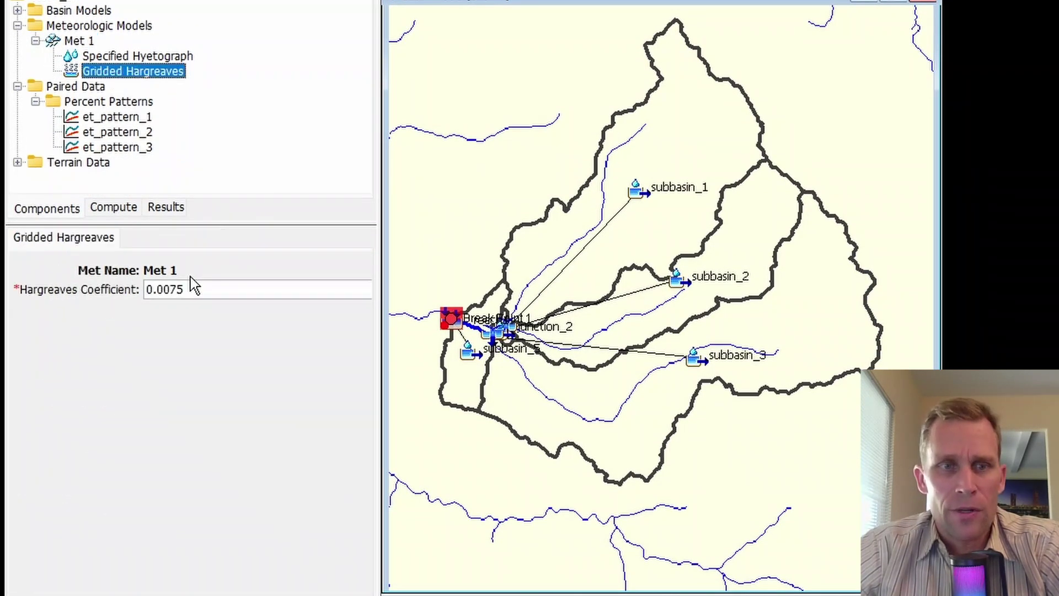
drag(193, 287, 126, 287)
- Revert Met 1's evapotranspiration to Hargreaves and check subbasin_1's 0.0075 coefficient
click(77, 40)
click(231, 486)
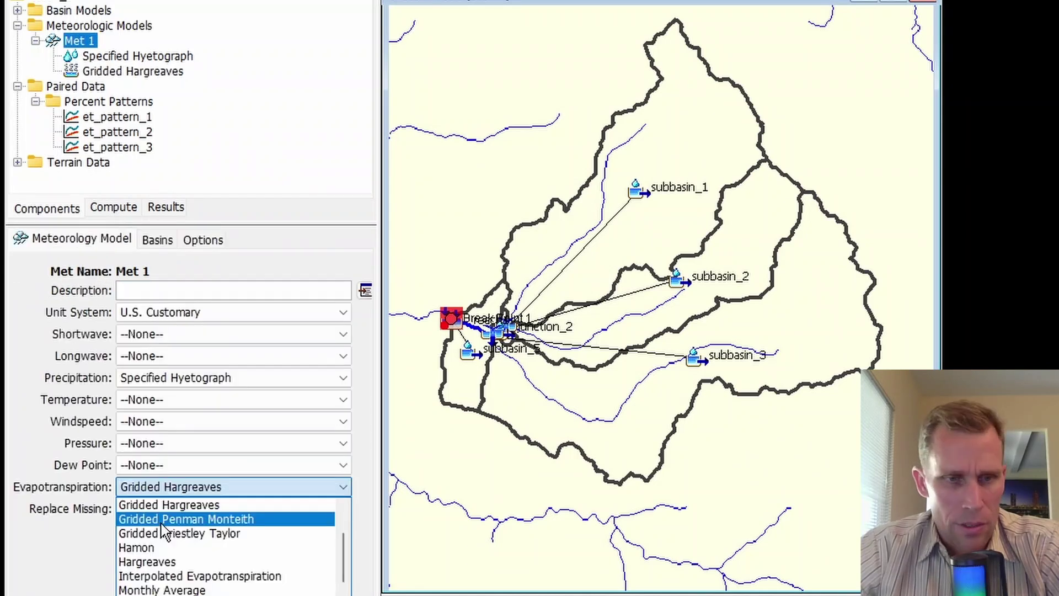
click(165, 561)
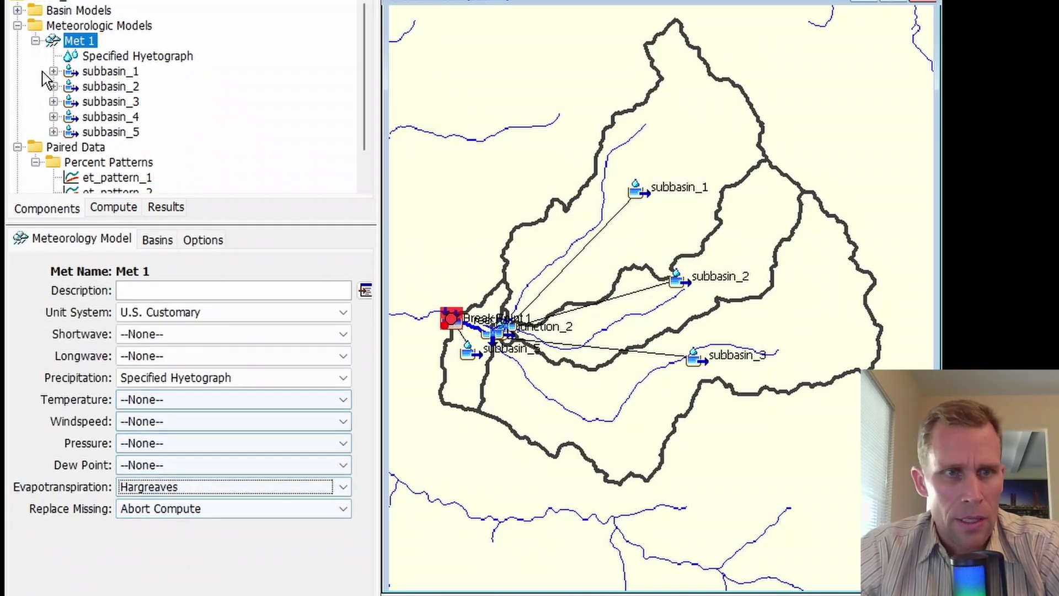
click(53, 71)
click(124, 86)
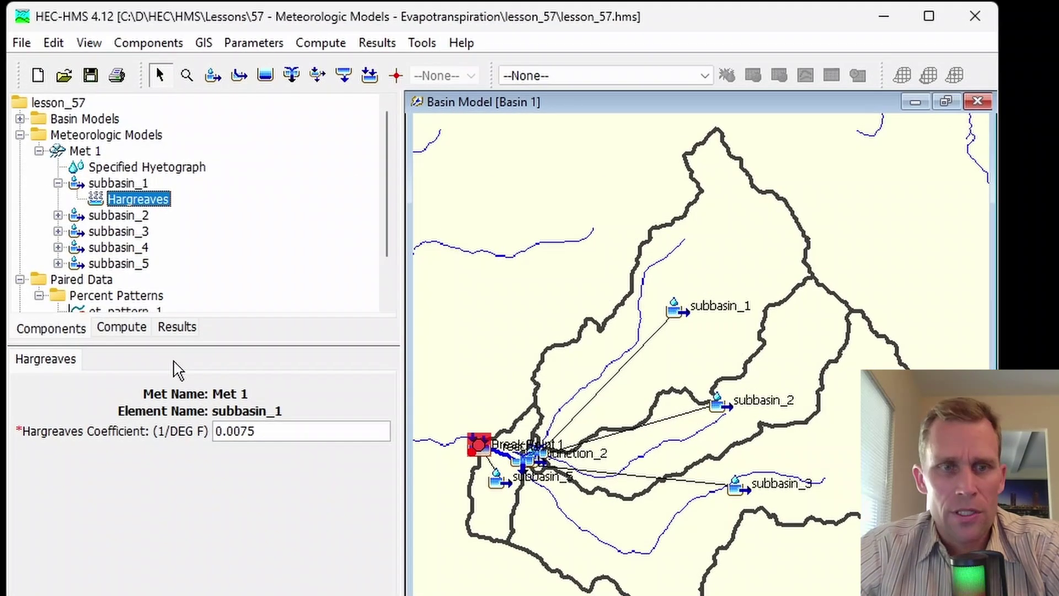
drag(274, 433, 216, 432)
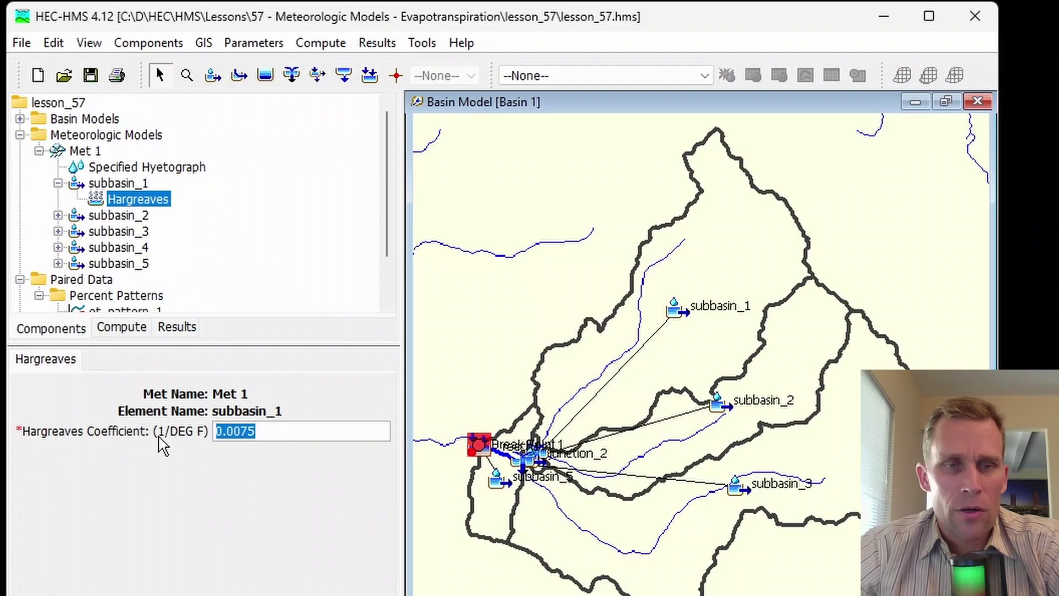
click(275, 430)
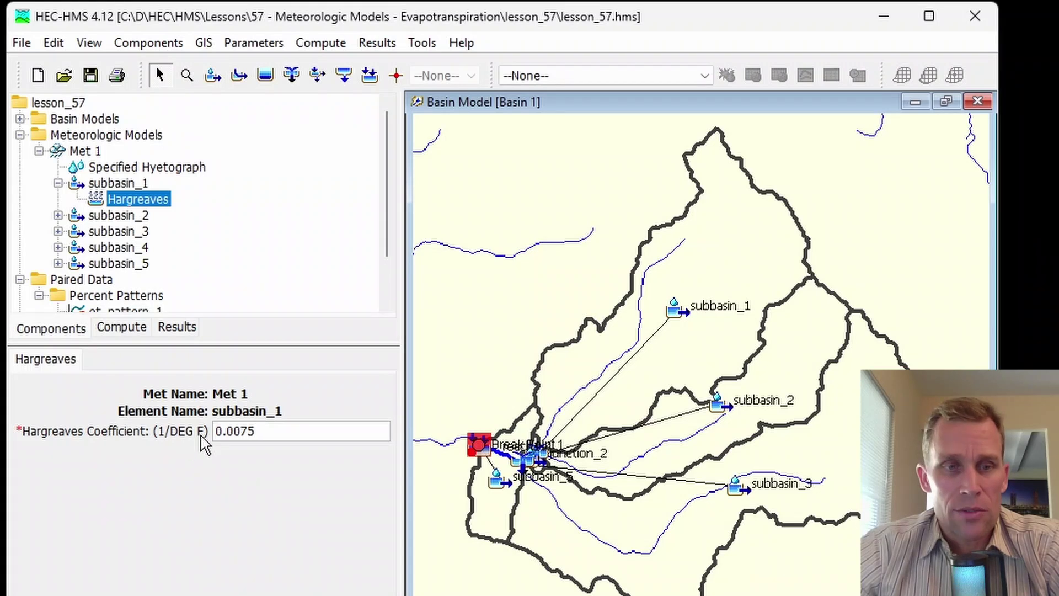
drag(266, 433, 210, 432)
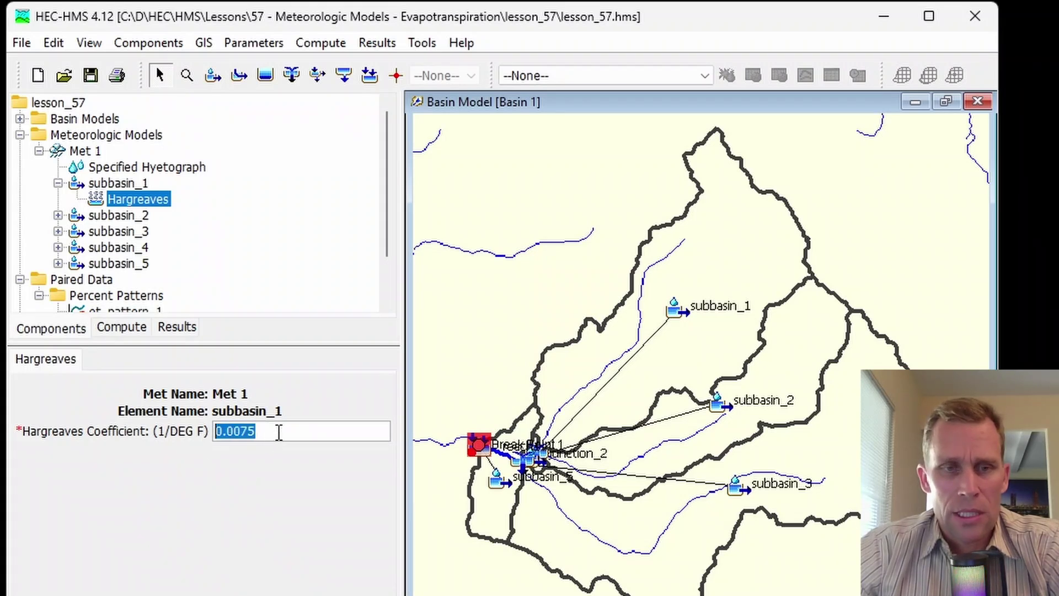
click(279, 433)
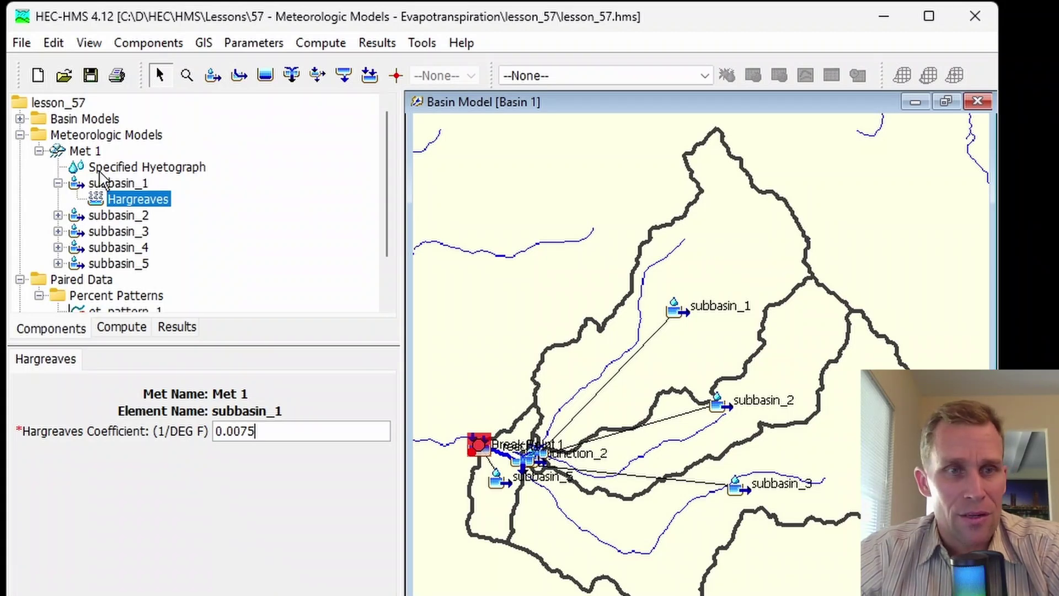
- Set Met 1's shortwave method to Hargreaves and view its Coefficient K of 0.1267
click(88, 151)
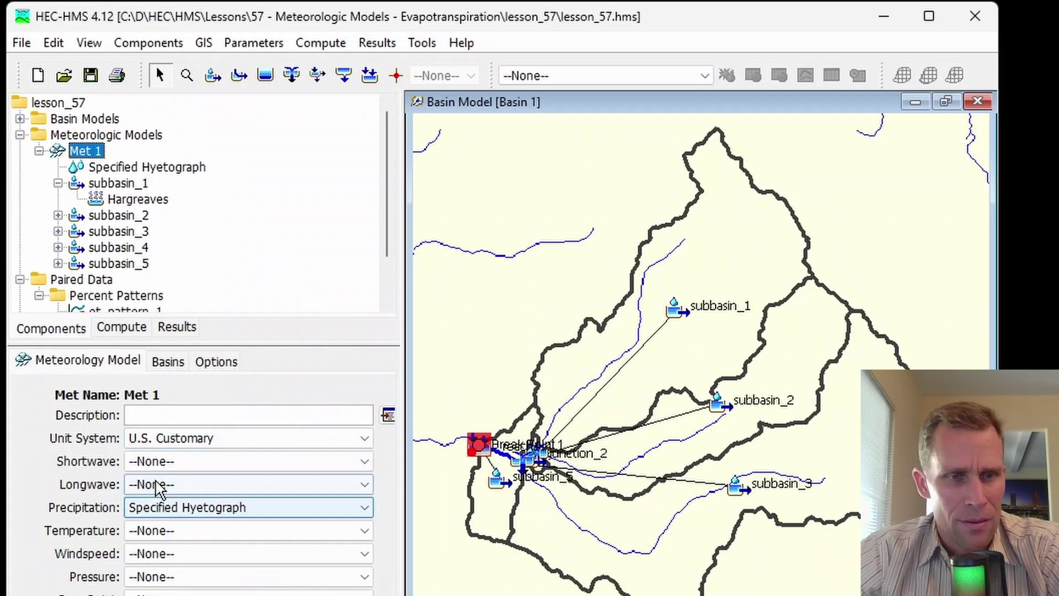
click(135, 462)
click(96, 475)
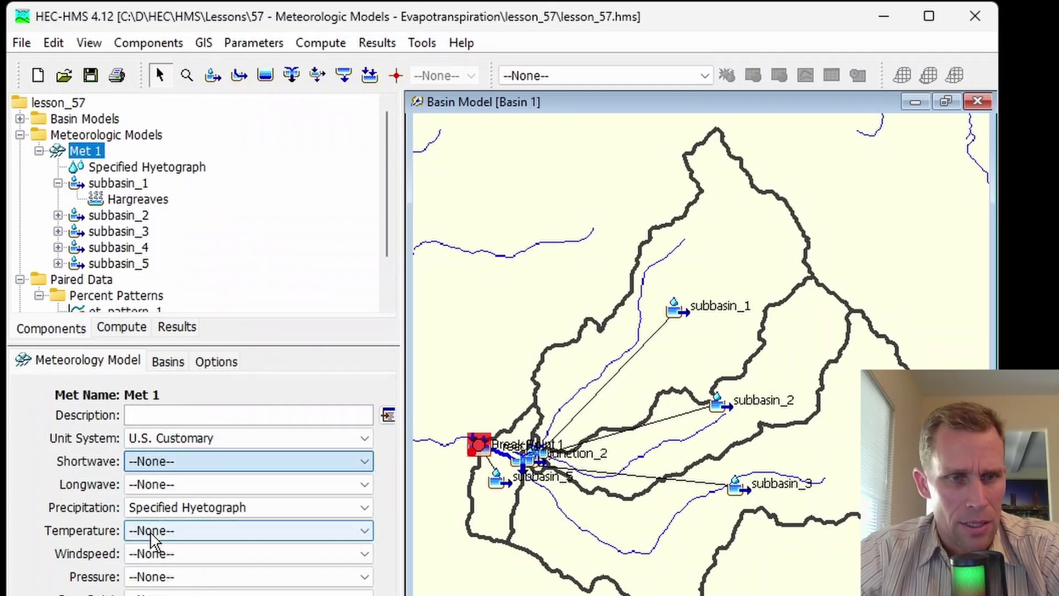
click(132, 530)
click(97, 532)
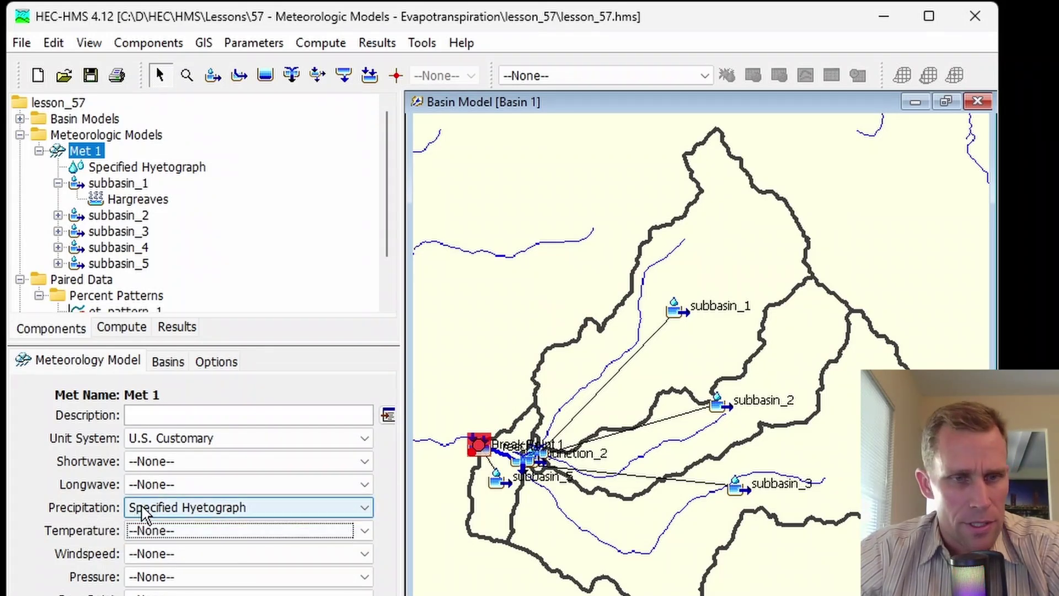
click(154, 461)
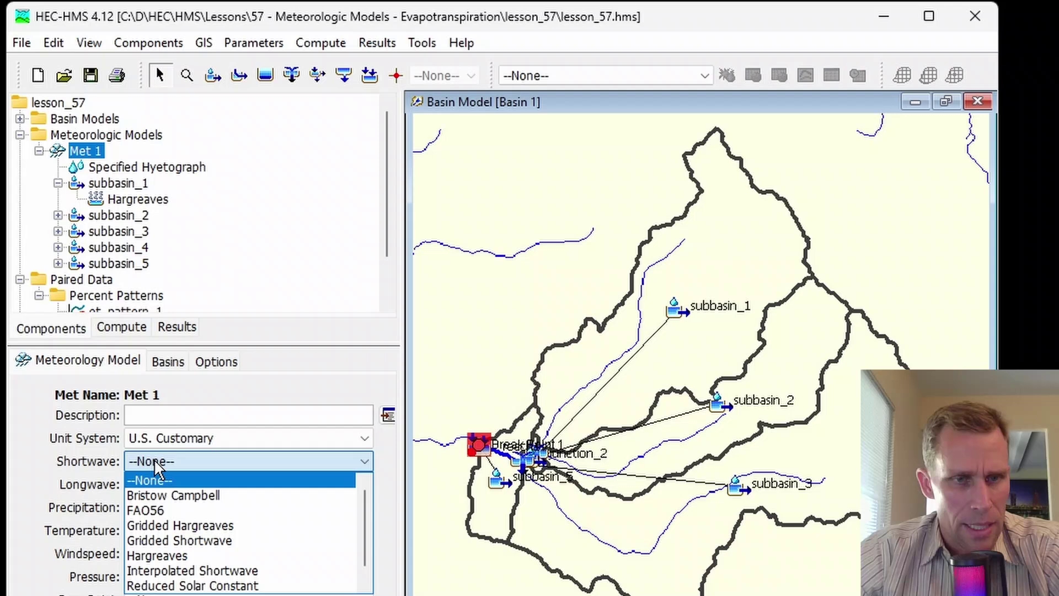
click(167, 554)
click(80, 171)
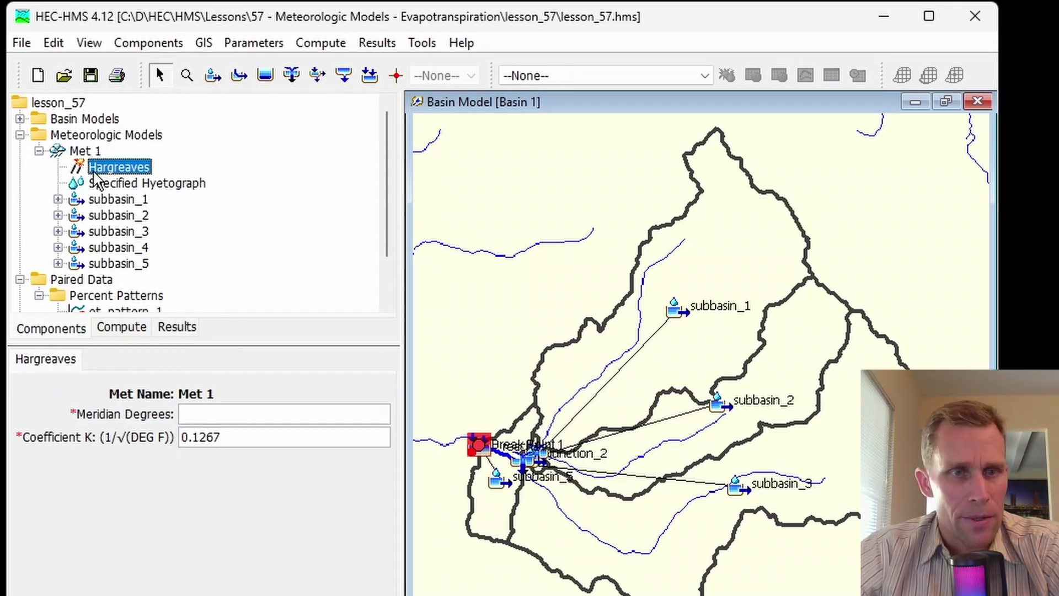
drag(225, 436, 170, 437)
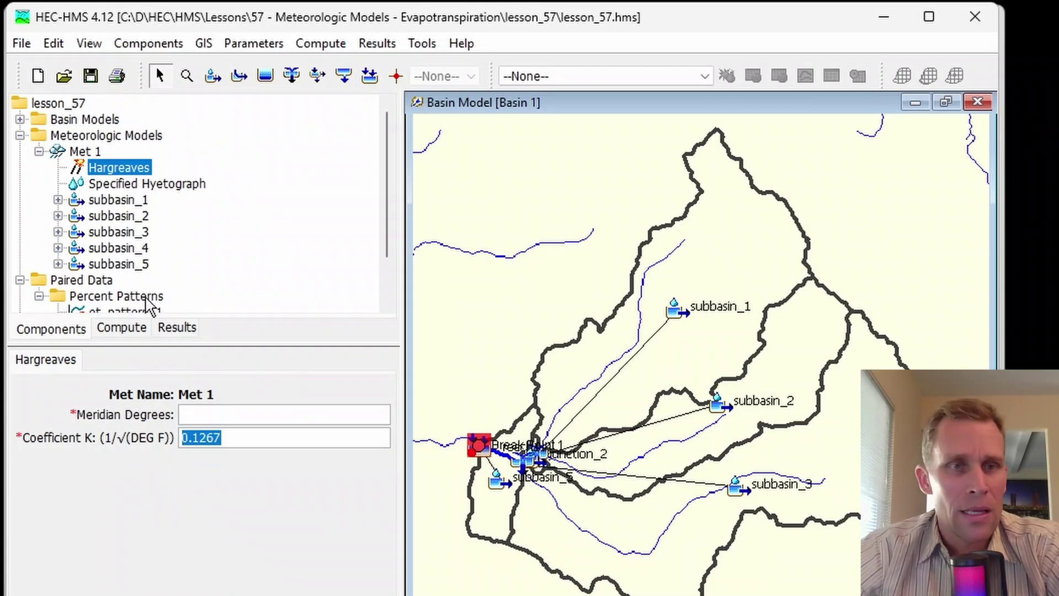
- Review subbasin_1's 0.0075 Hargreaves coefficient, then confirm Met 1's evapotranspiration stays Hargreaves
click(58, 200)
click(113, 216)
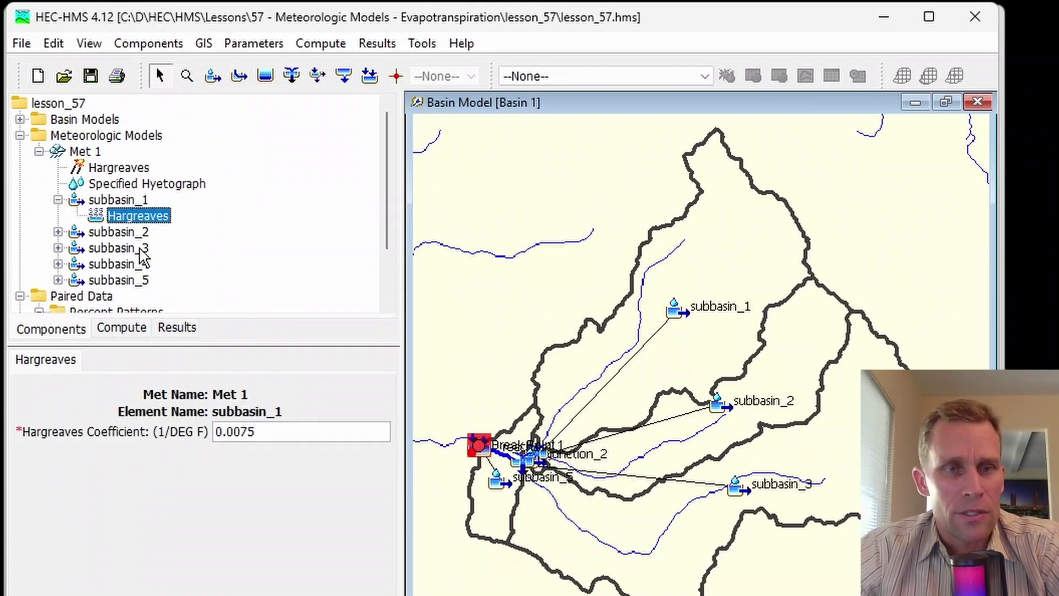
double_click(236, 433)
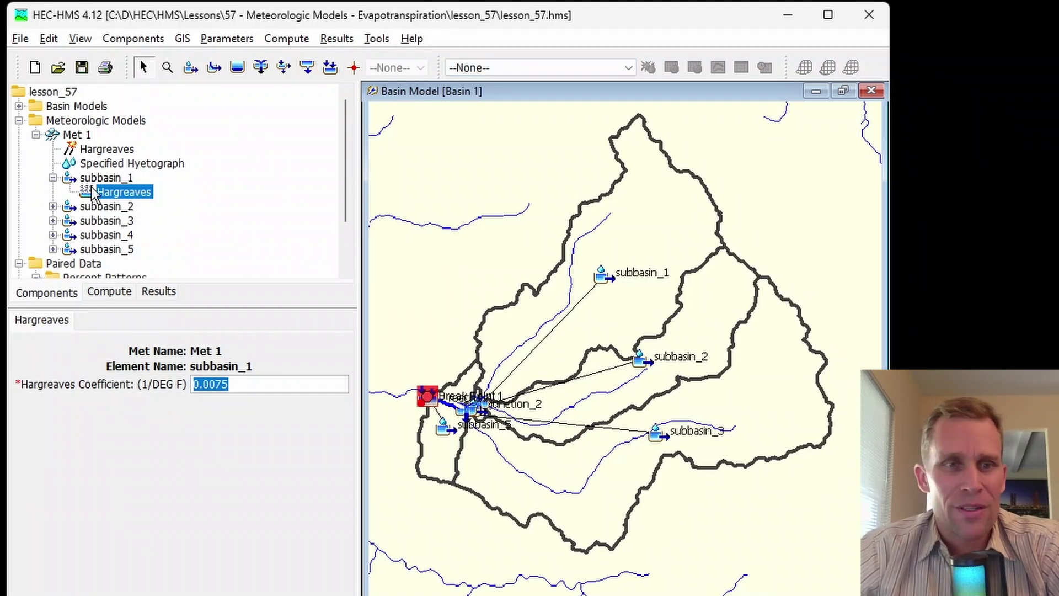
click(77, 134)
click(265, 554)
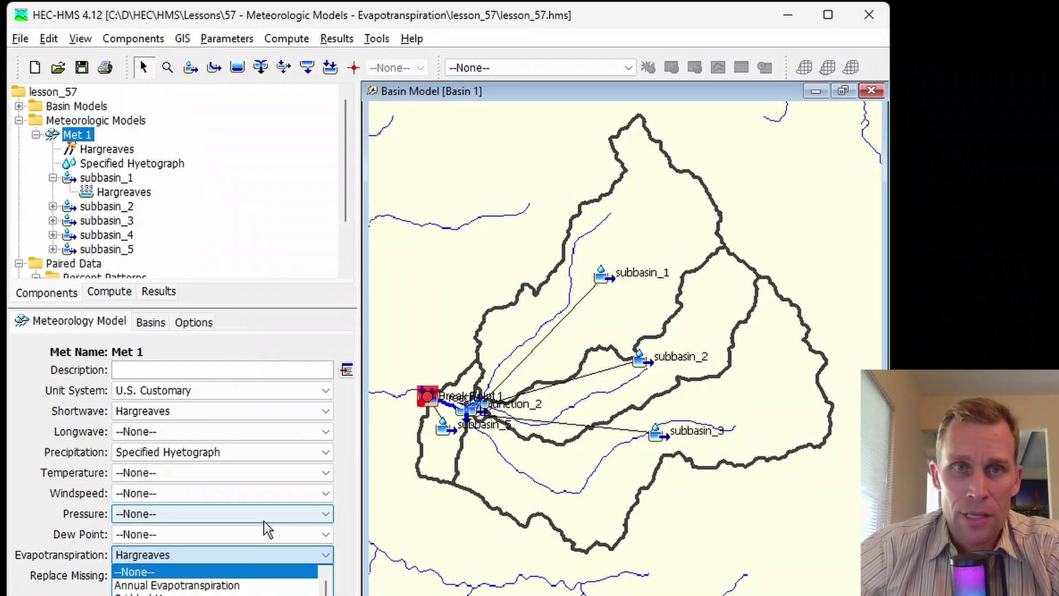
key(Escape)
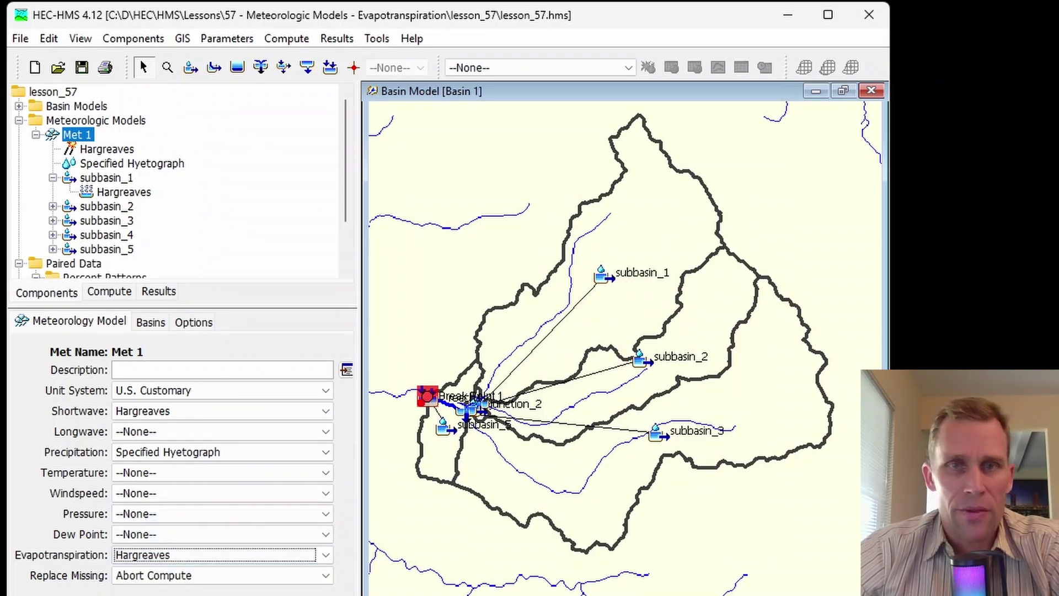